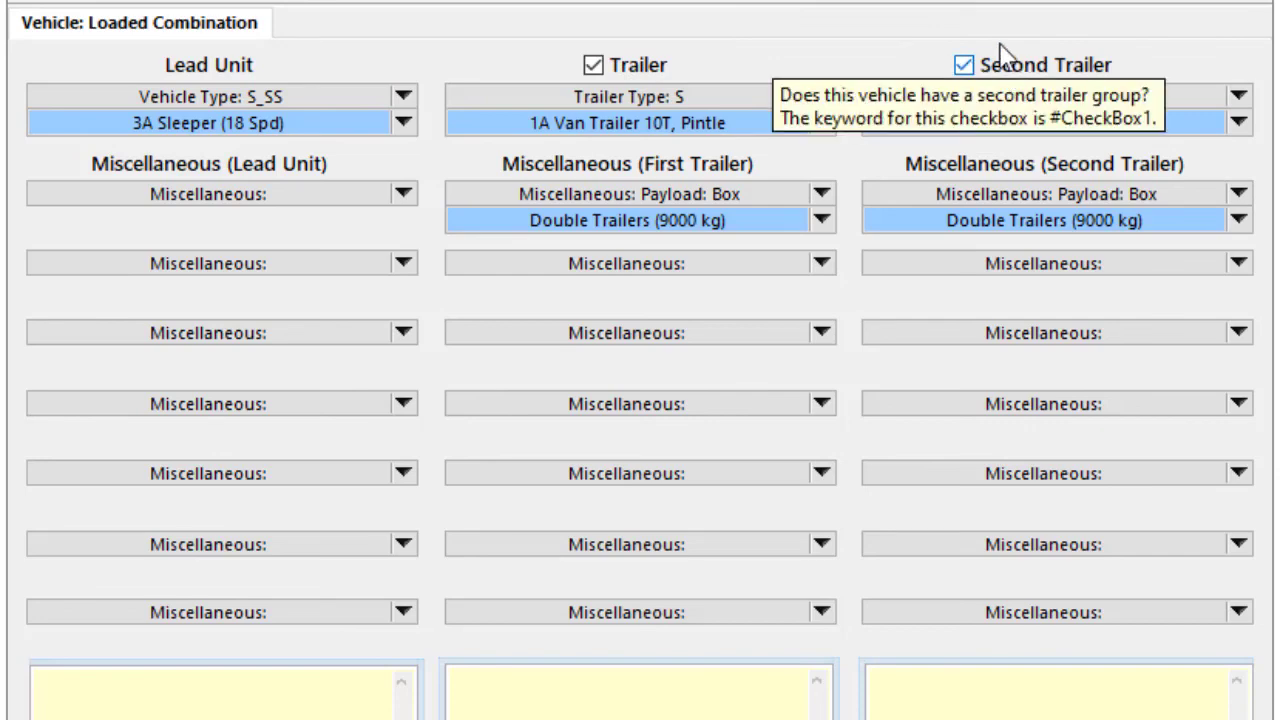
Review the 3A Sleeper lead unit, then the 1A Van Trailer 10T, Pintle hitch distance.
left_click(326, 122)
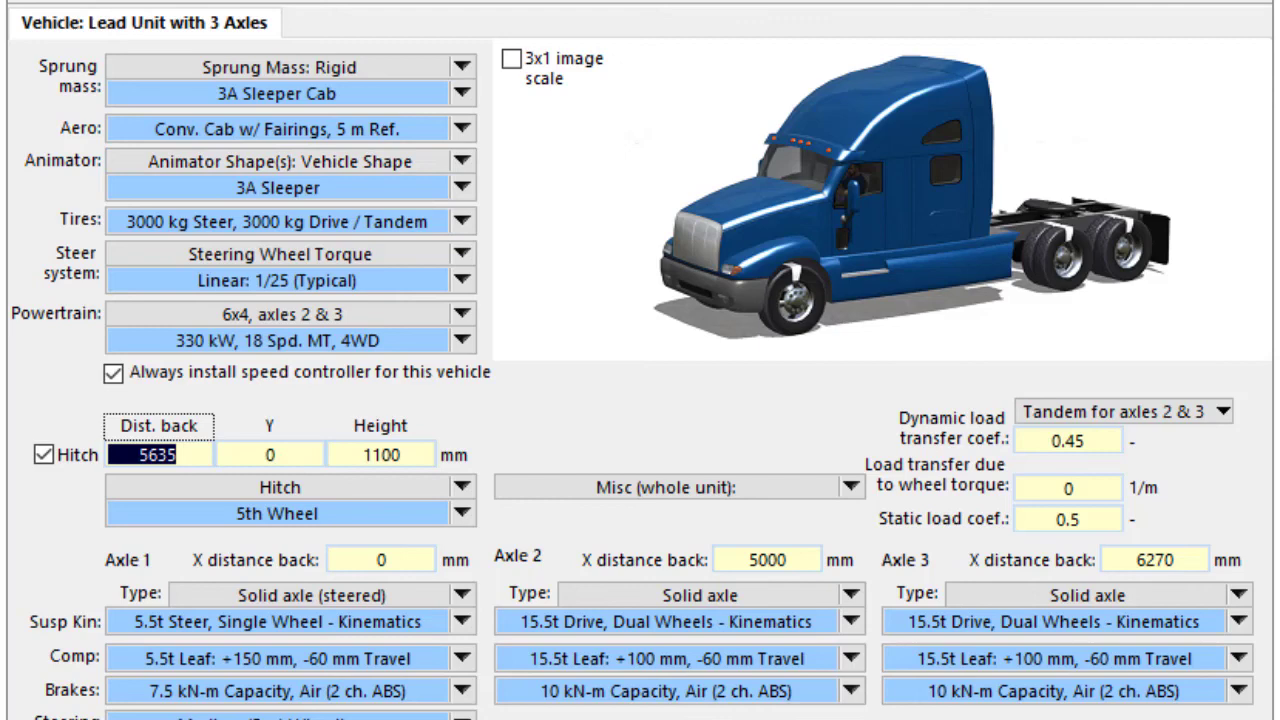
left_click(258, 2)
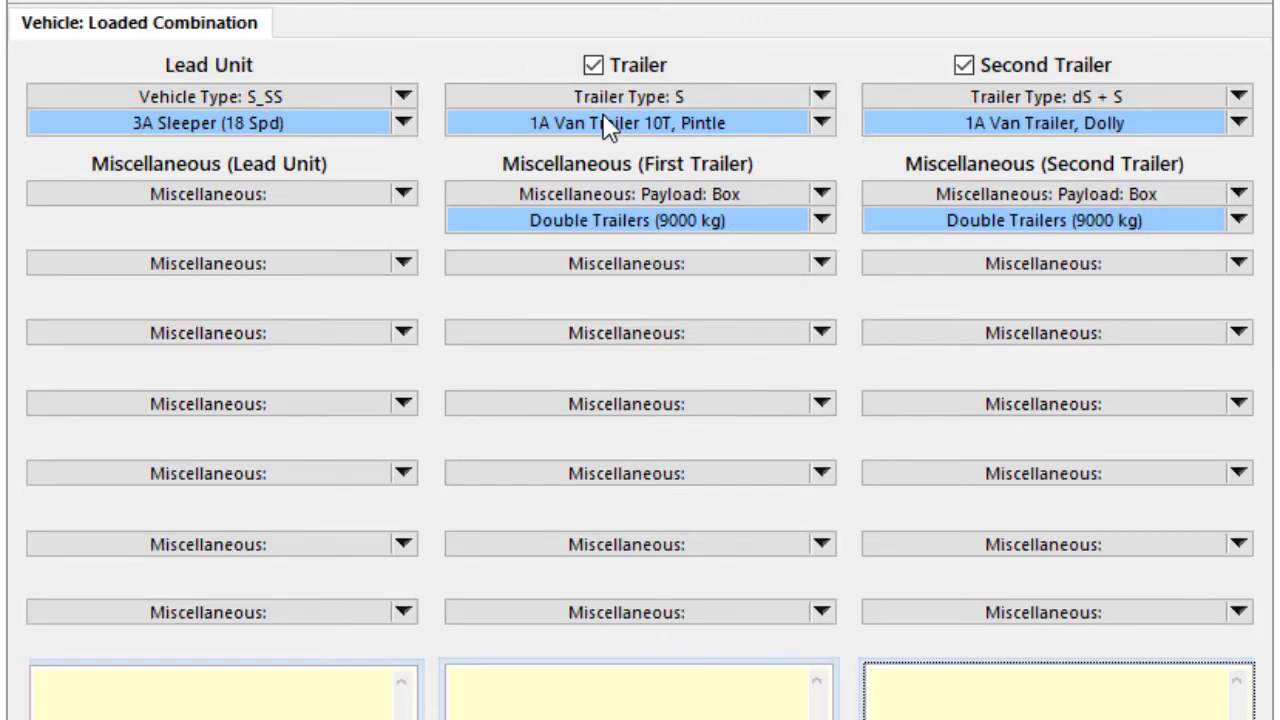
left_click(608, 122)
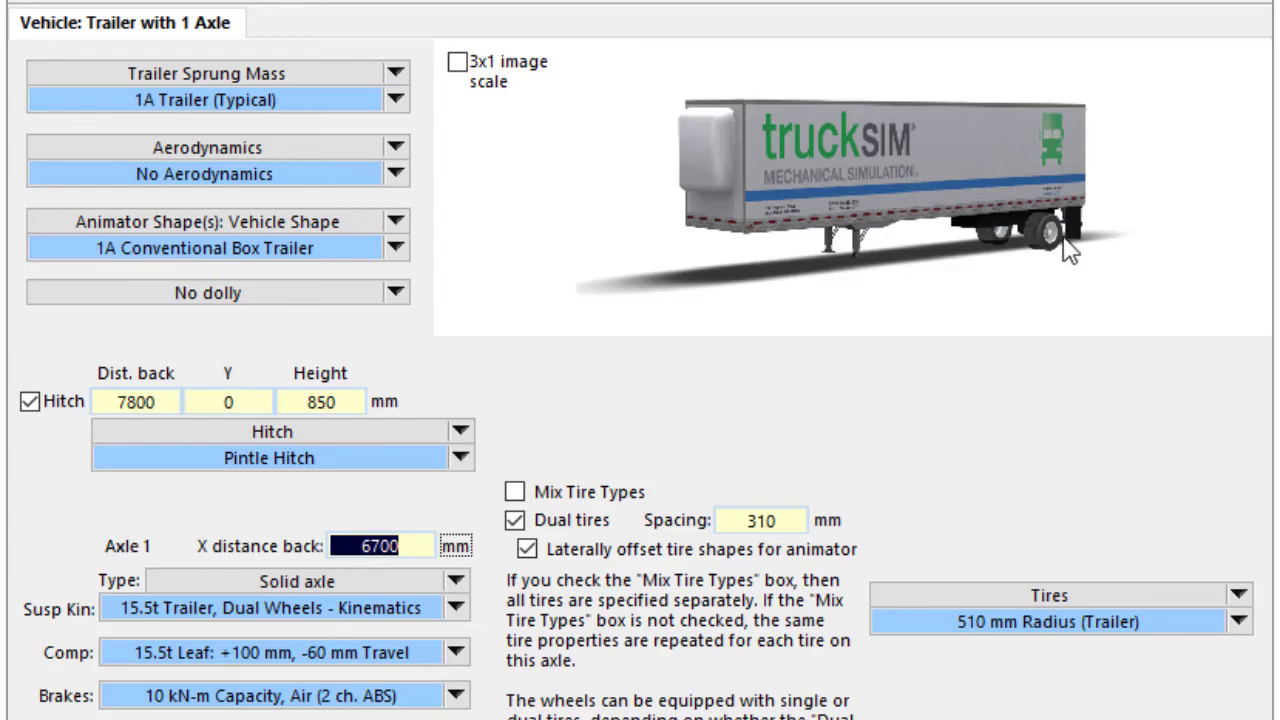
left_click(151, 400)
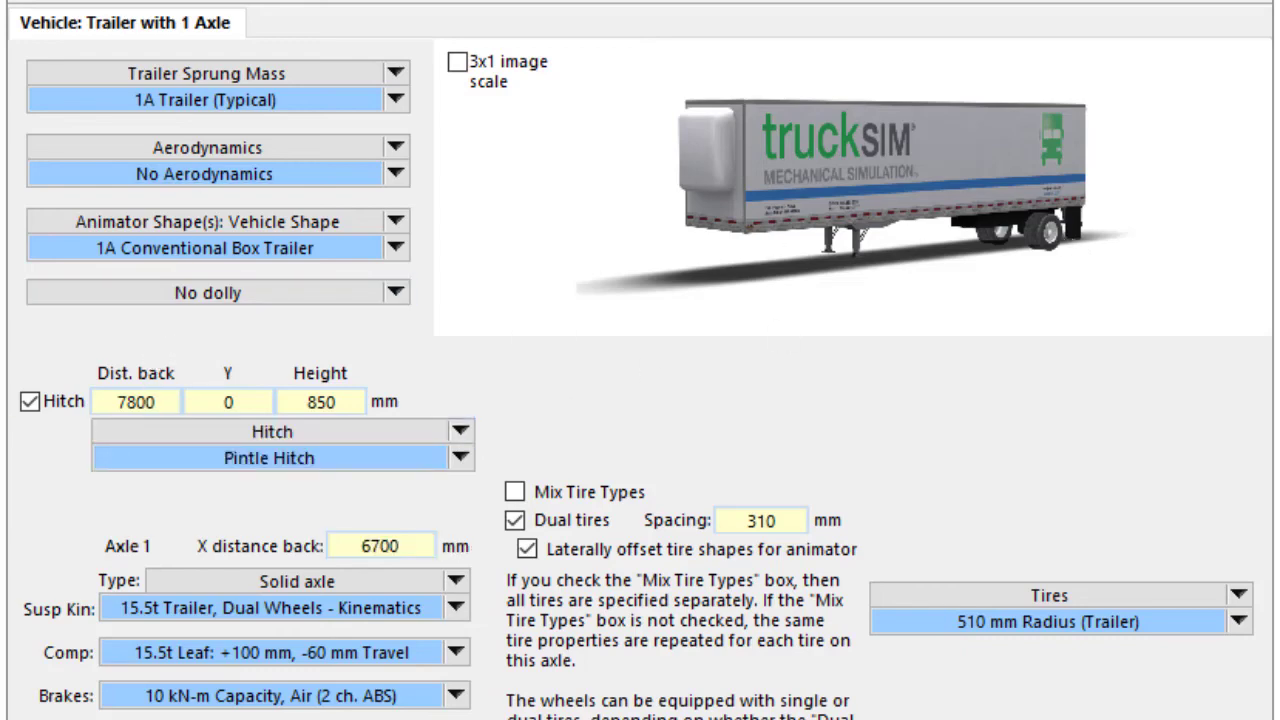
Inspect the 1A Van Trailer, Dolly dataset, then run the math model from Run Control.
key("alt+Left")
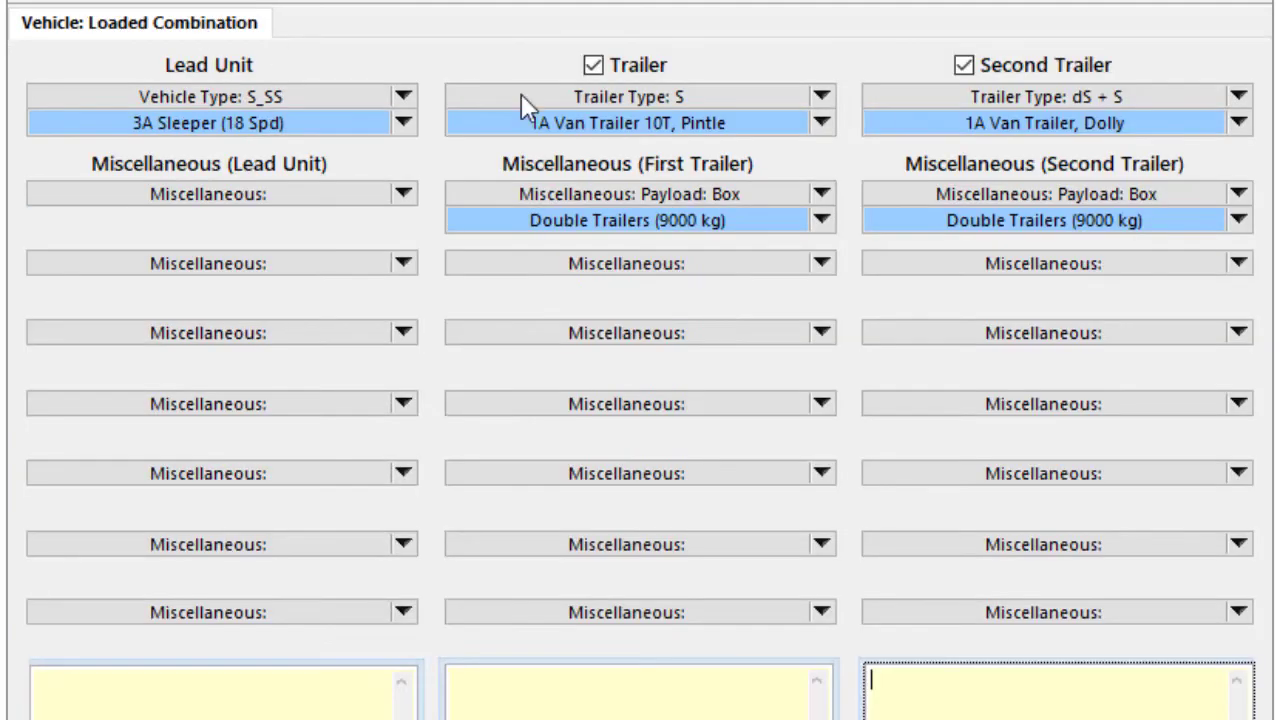
left_click(1040, 124)
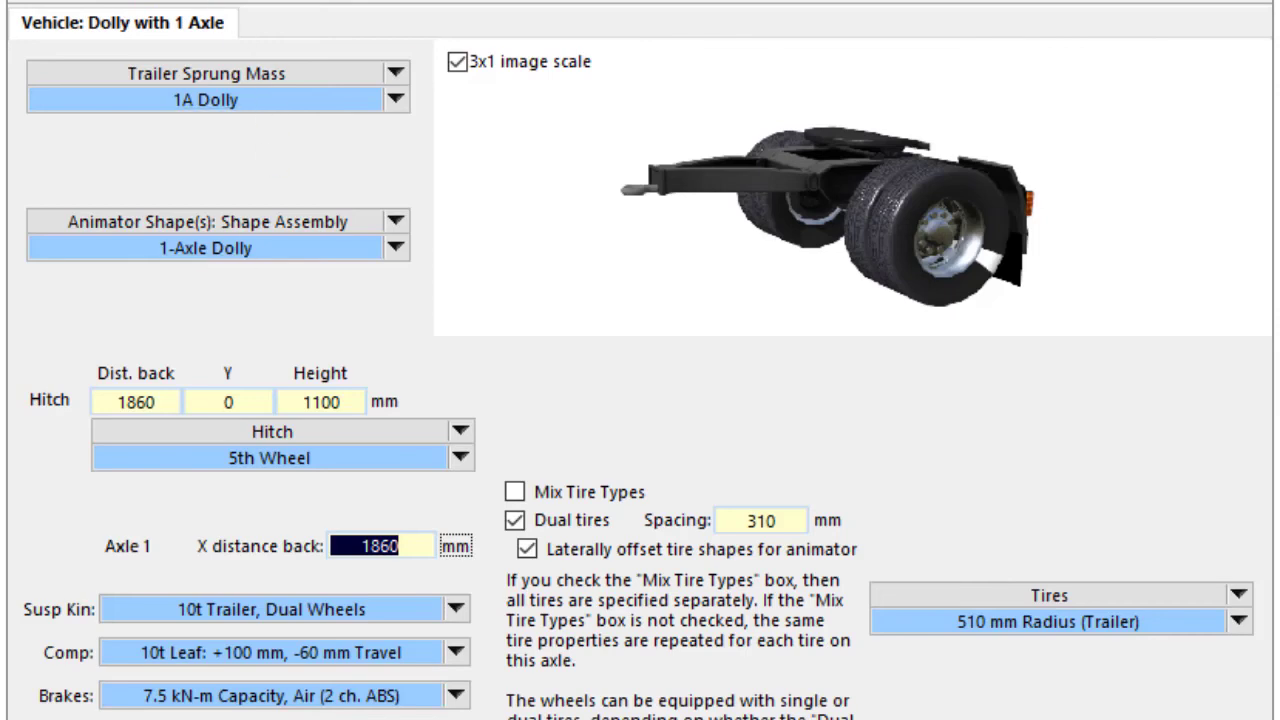
key("alt+Home")
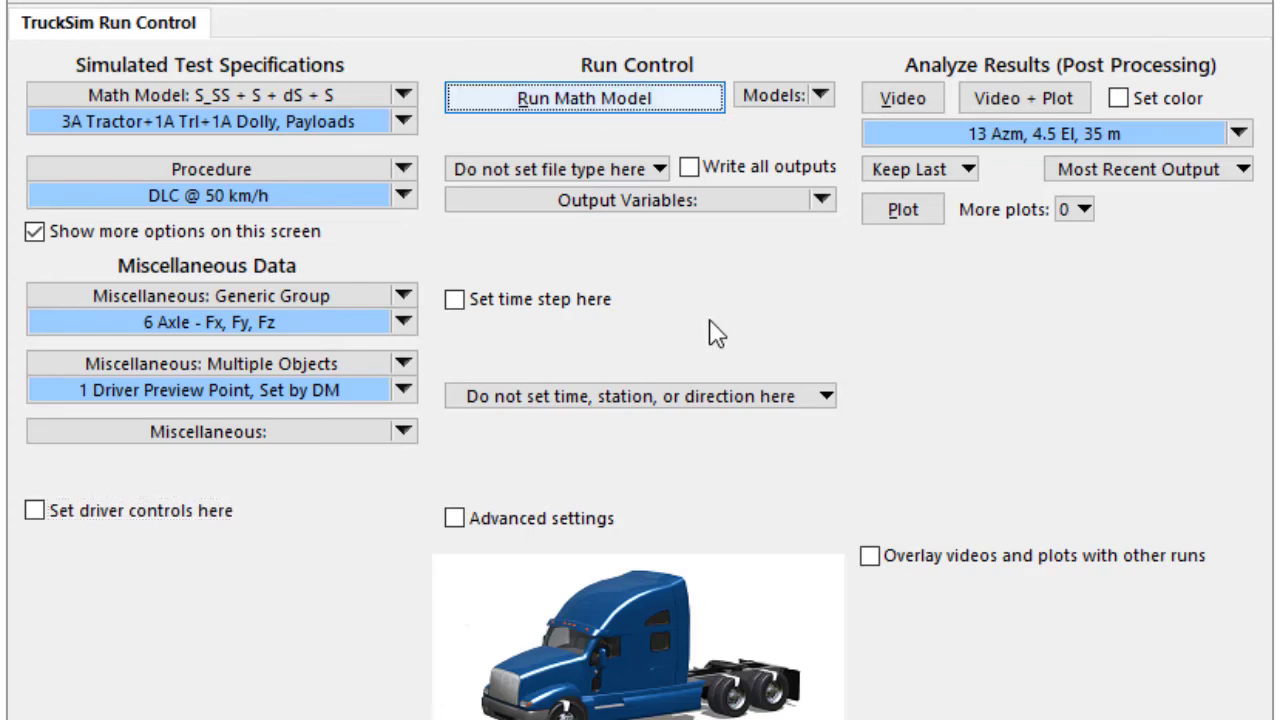
key("Return")
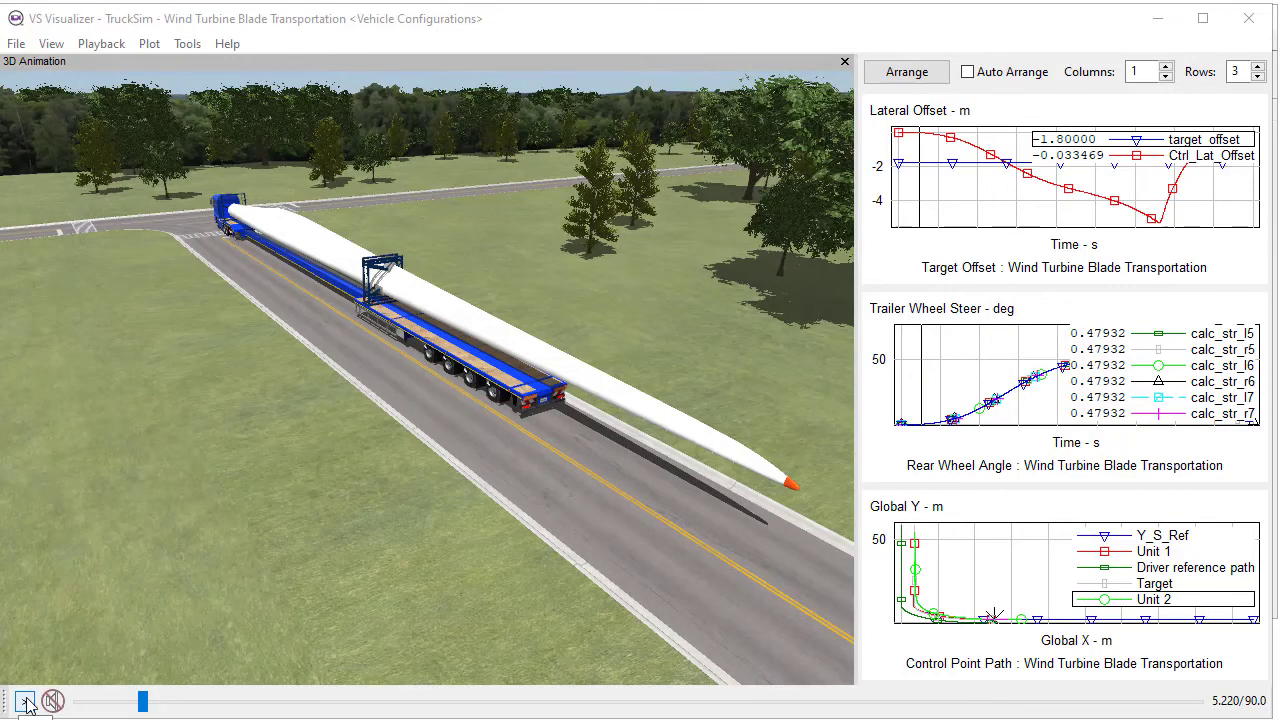
Play the blade-transport animation from about 22.6 s and orbit to a close side view of the trailer wheels.
left_click(25, 701)
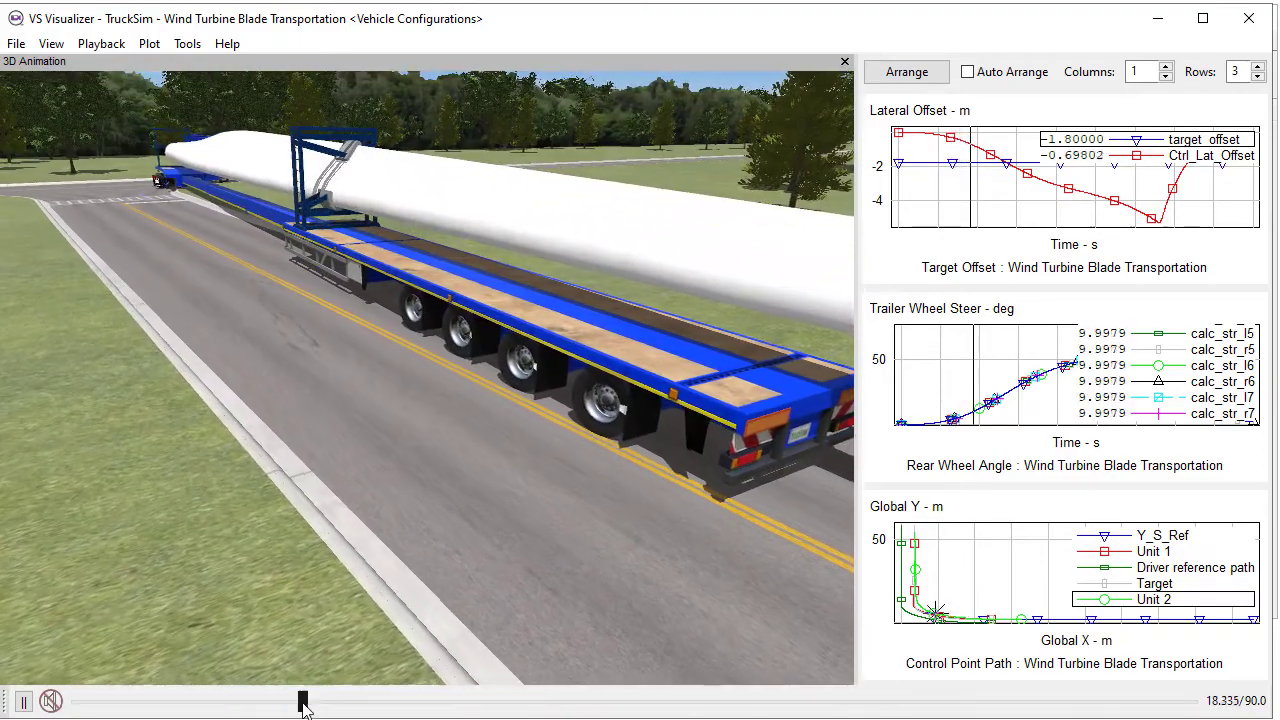
left_click_drag(301, 701, 682, 690)
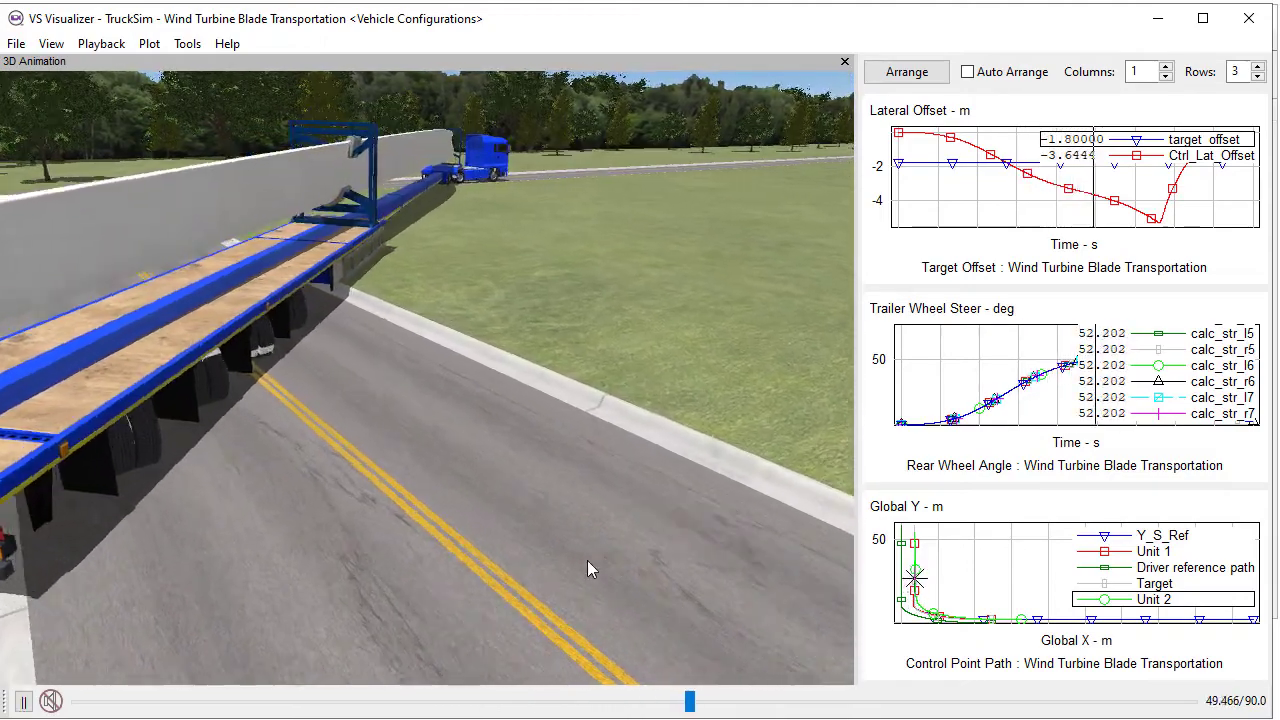
mouse_move(429, 535)
left_mouse_down()
mouse_move(540, 475)
mouse_move(589, 472)
left_mouse_up()
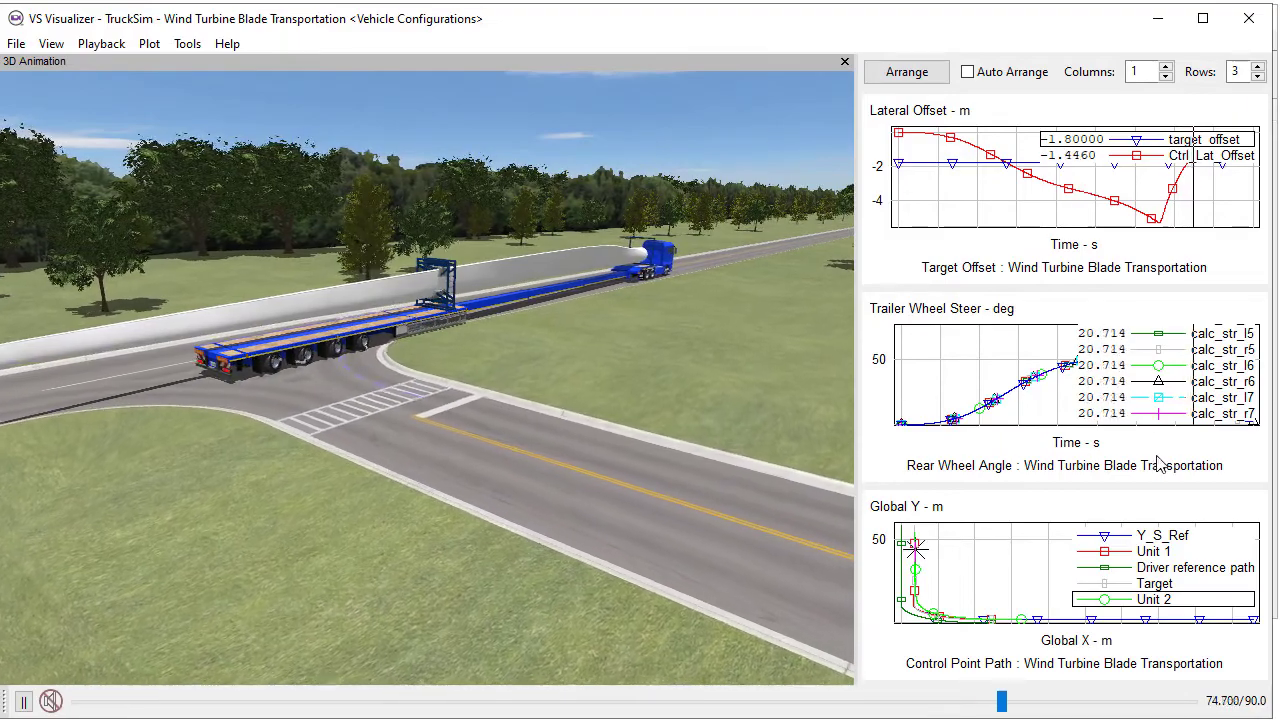
Close the visualizer and review the Long Telescopic Trailer and its Steer of Telescopic Trailer Axles commands.
left_click(1240, 25)
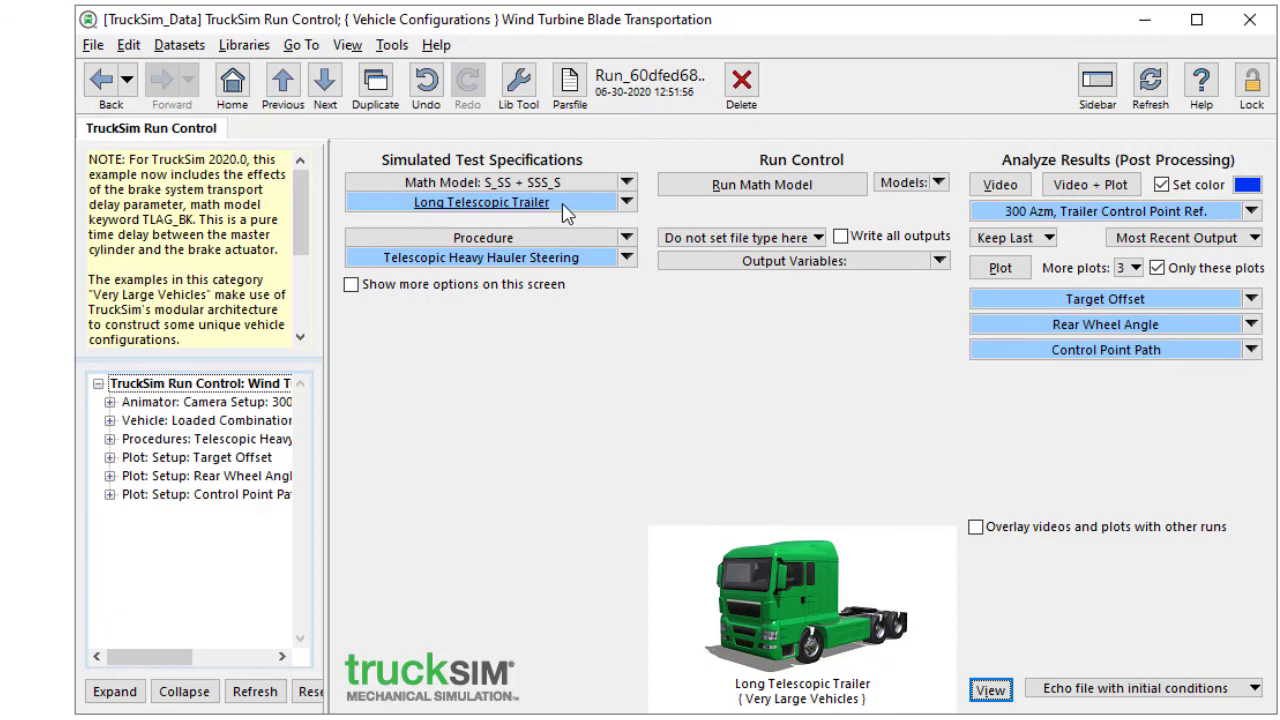
left_click(565, 212)
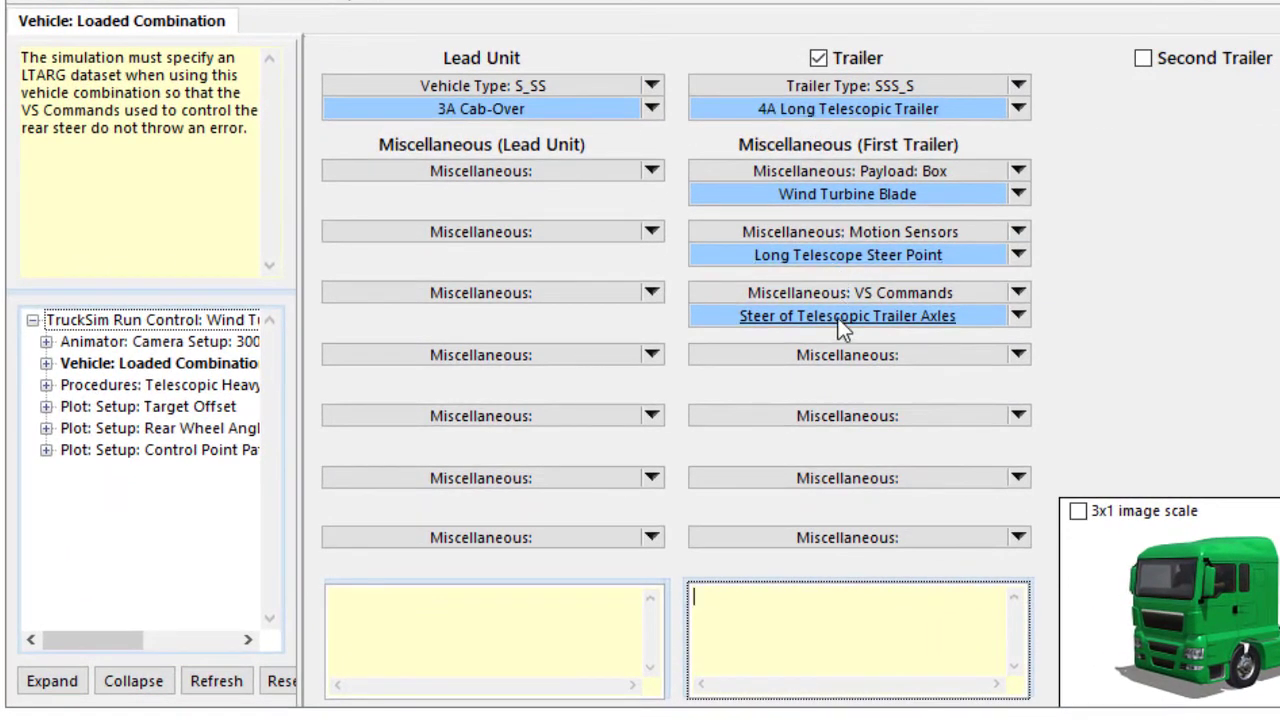
left_click(839, 318)
scroll(841, 333, "down", 5)
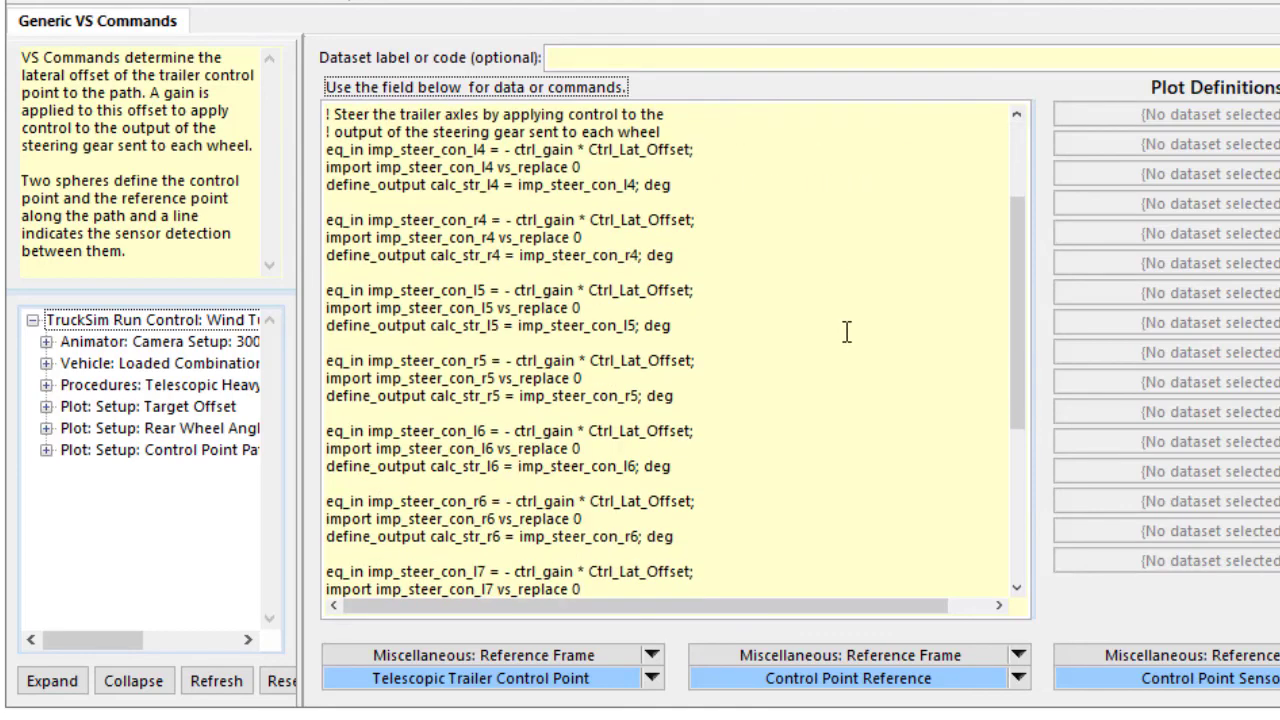
scroll(829, 291, "up", 5)
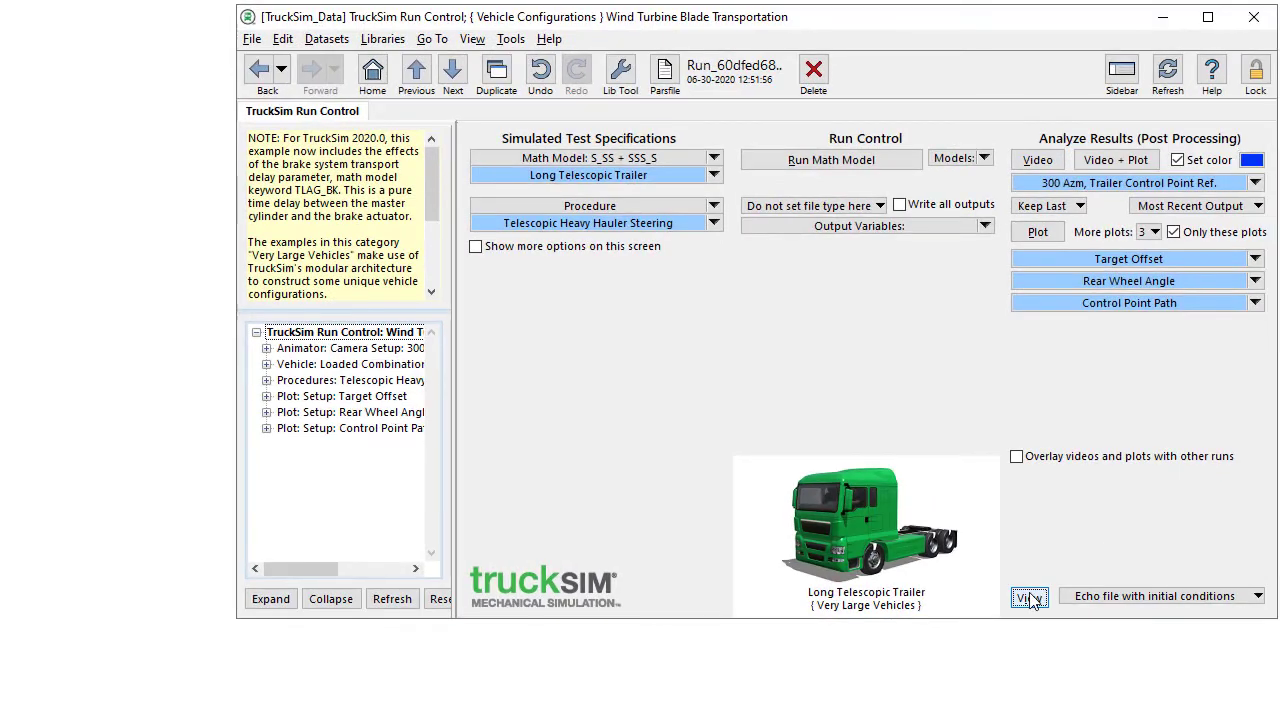
Open LastRun_ECHO.PAR and scroll through the EQ_IN steering and EQ_OUT output definitions.
left_click(1030, 598)
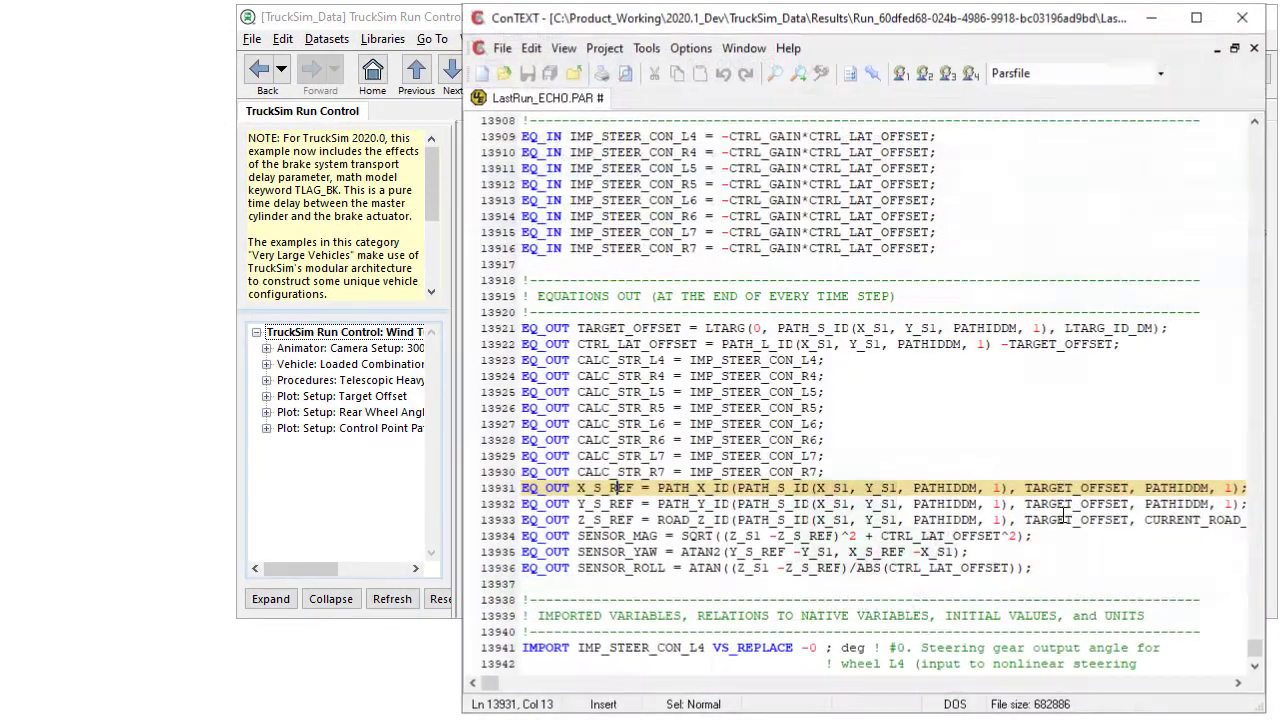
scroll(1100, 378, "up", 4)
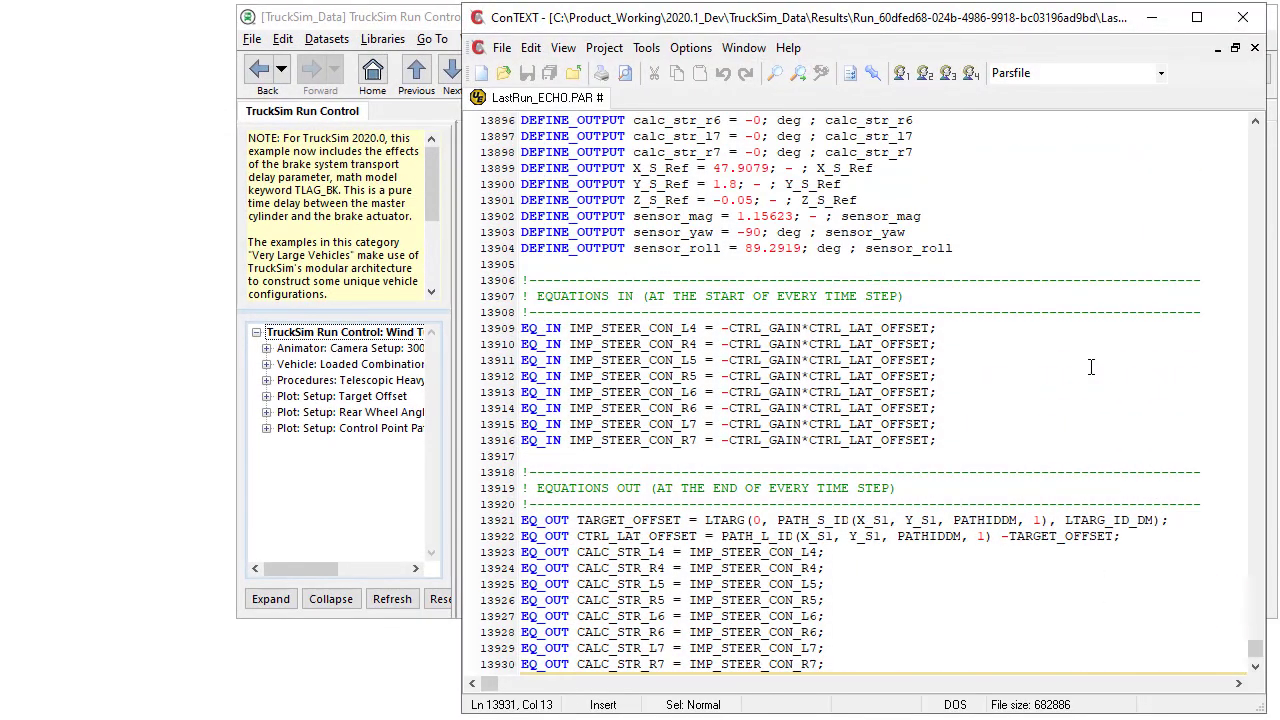
scroll(1085, 350, "up", 4)
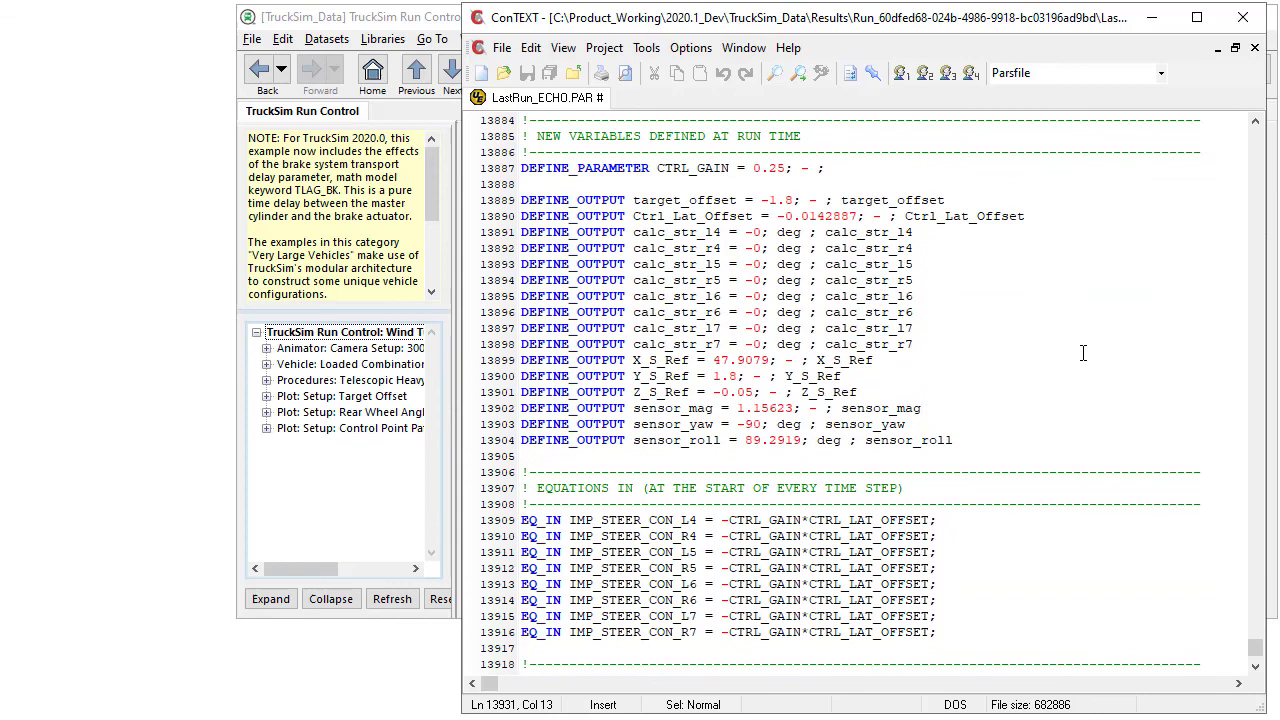
scroll(1082, 352, "down", 7)
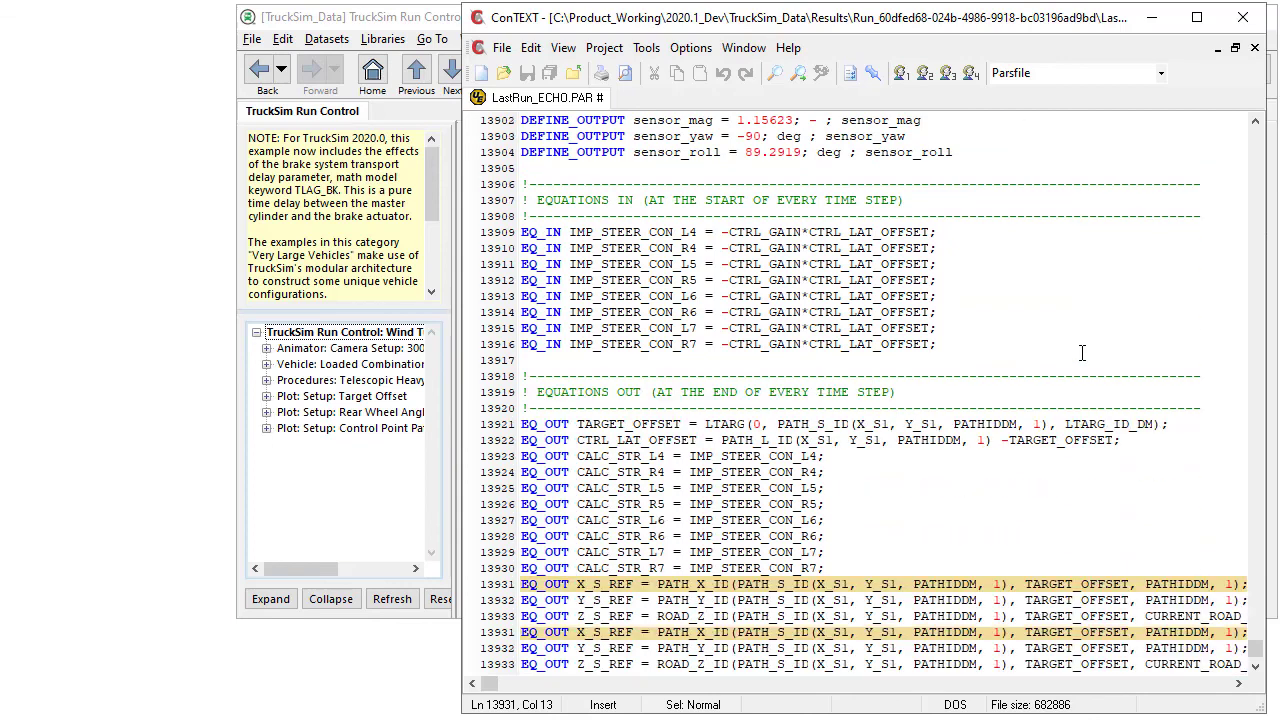
scroll(1081, 352, "down", 3)
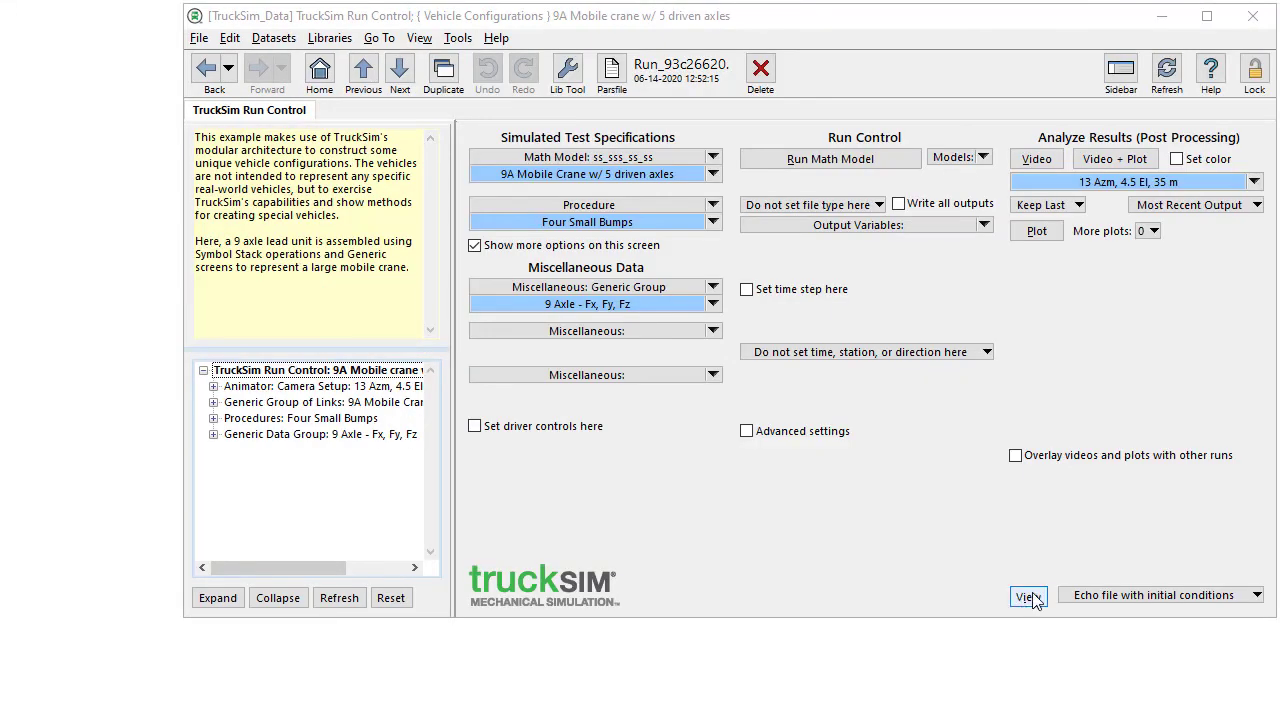
In the crane's echo file, mark MODEL_LAYOUT and highlight VEHICLE_NUNITS 1 and VEHICLE_NAXLES 9.
left_click(1030, 597)
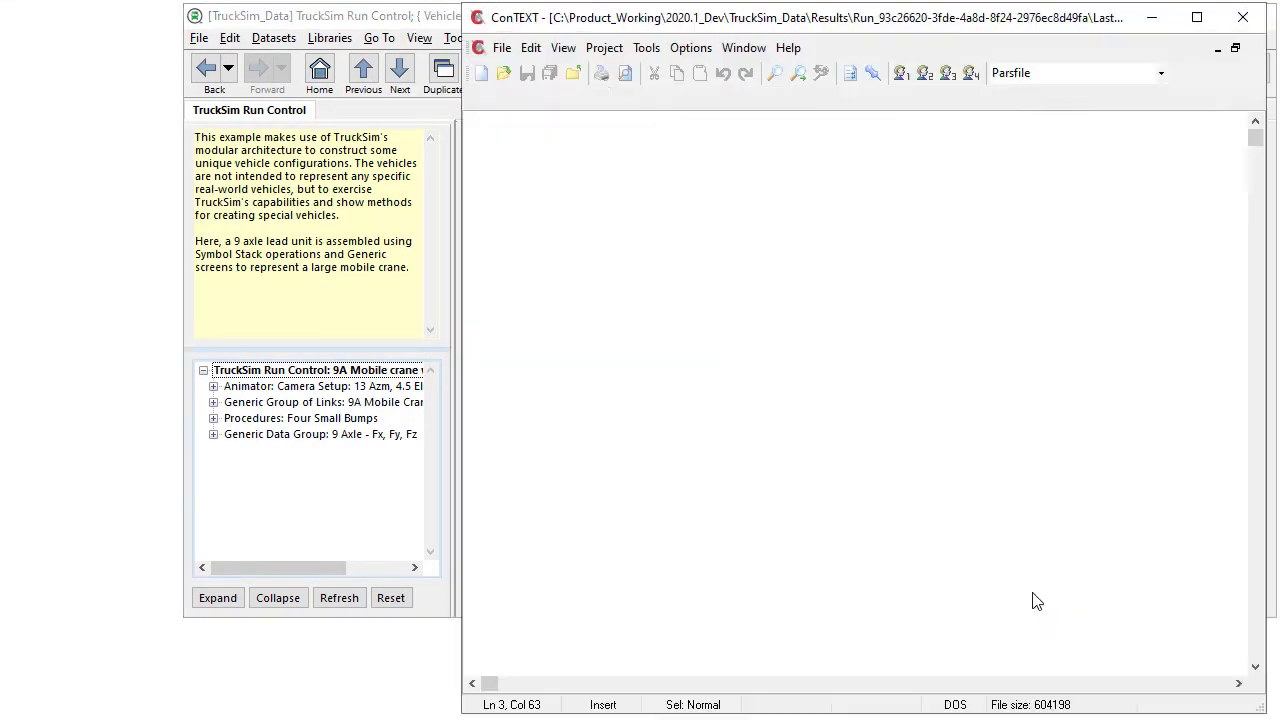
left_click_drag(745, 168, 643, 160)
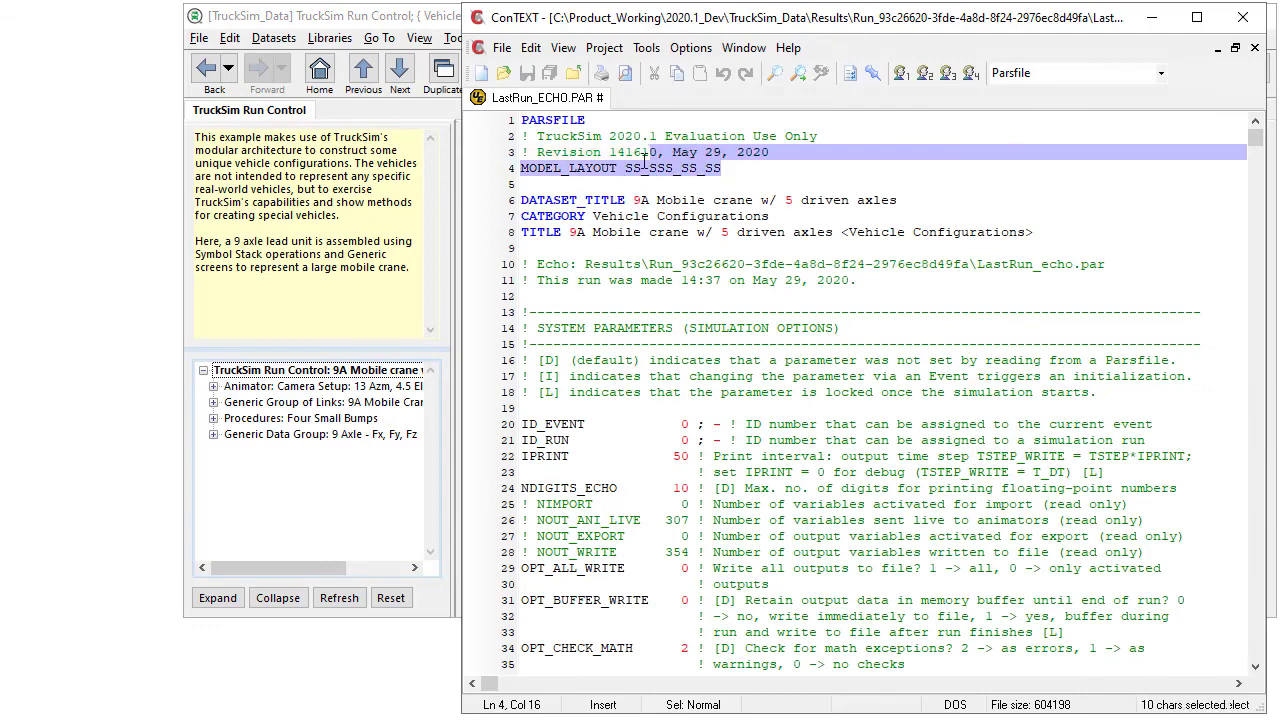
scroll(735, 358, "down", 13)
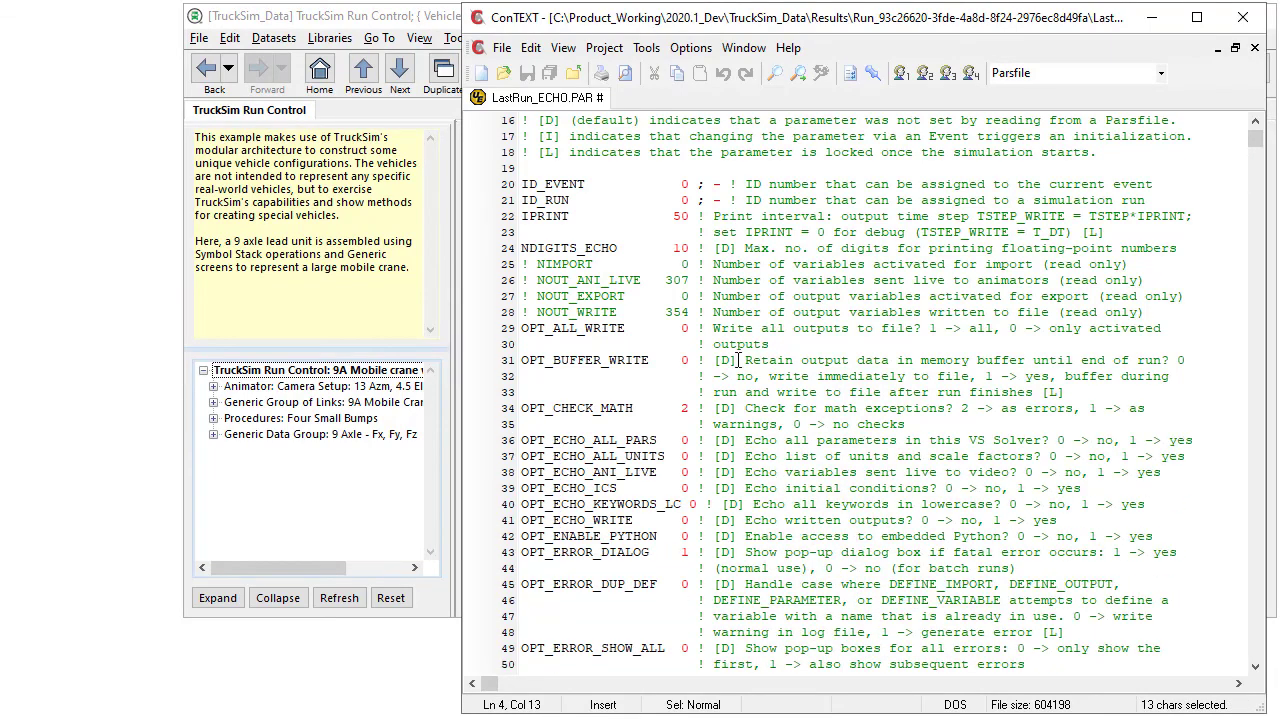
scroll(735, 358, "down", 11)
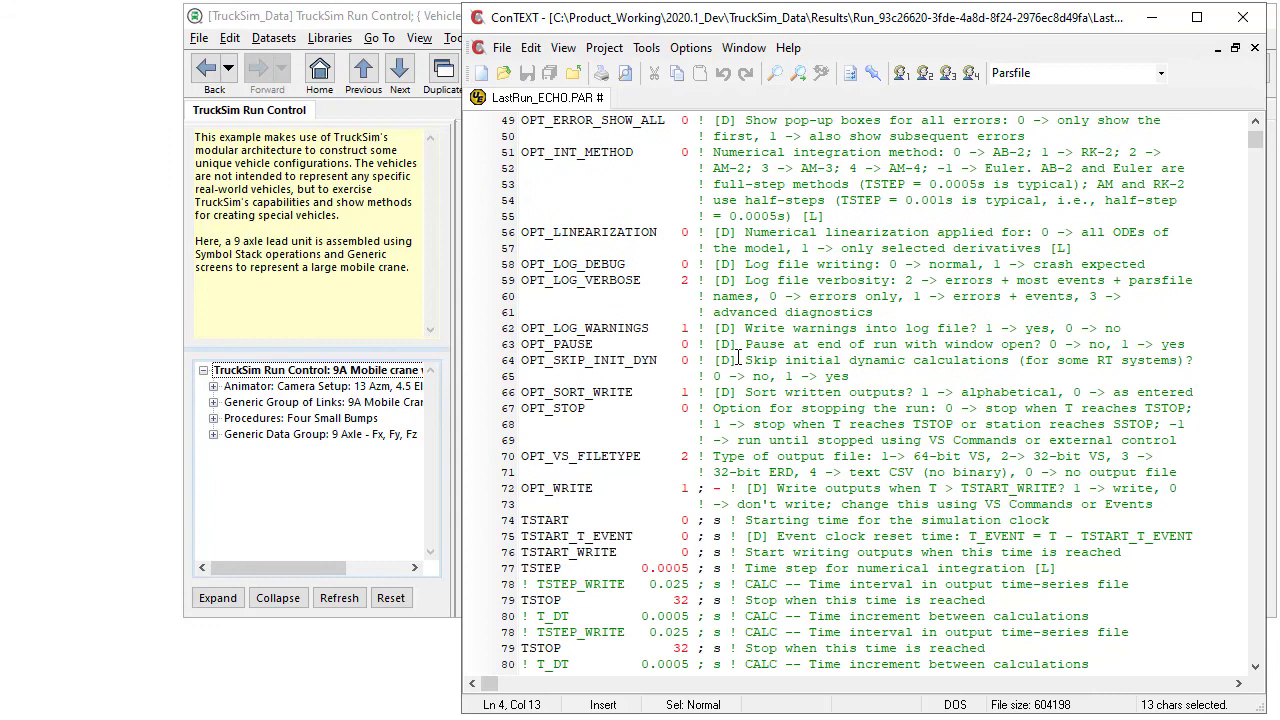
scroll(737, 358, "down", 6)
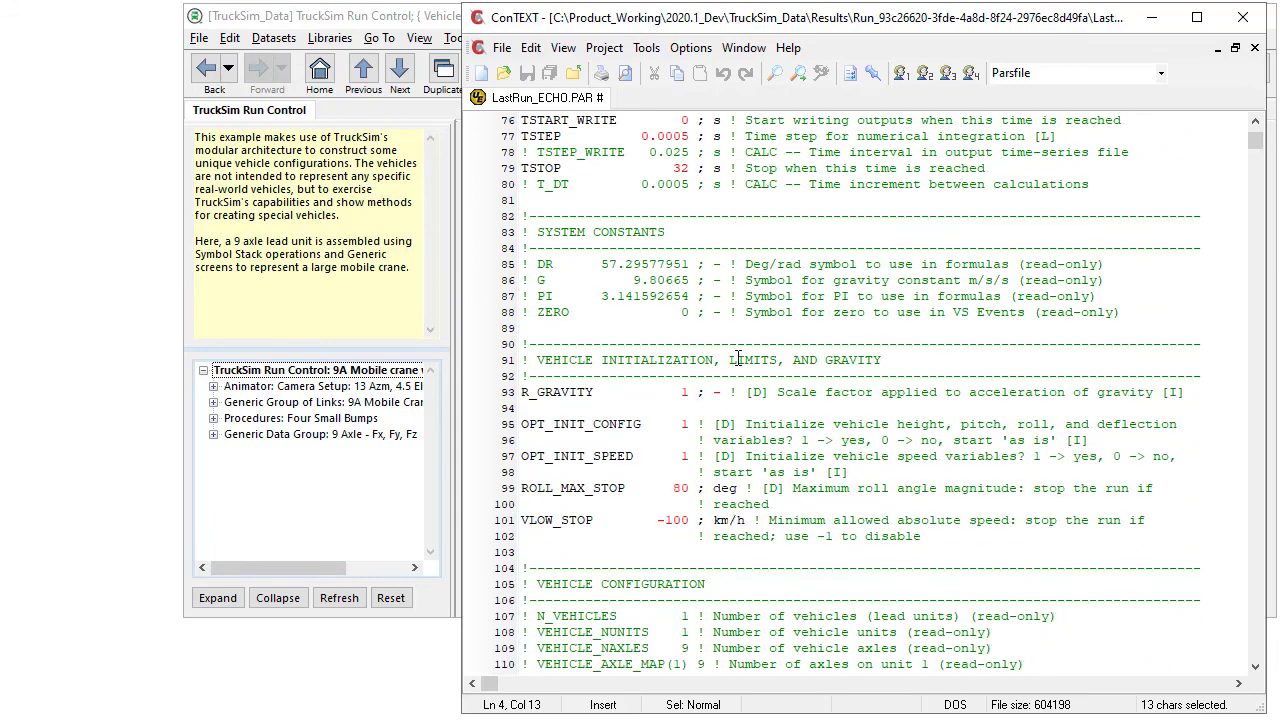
double_click(620, 392)
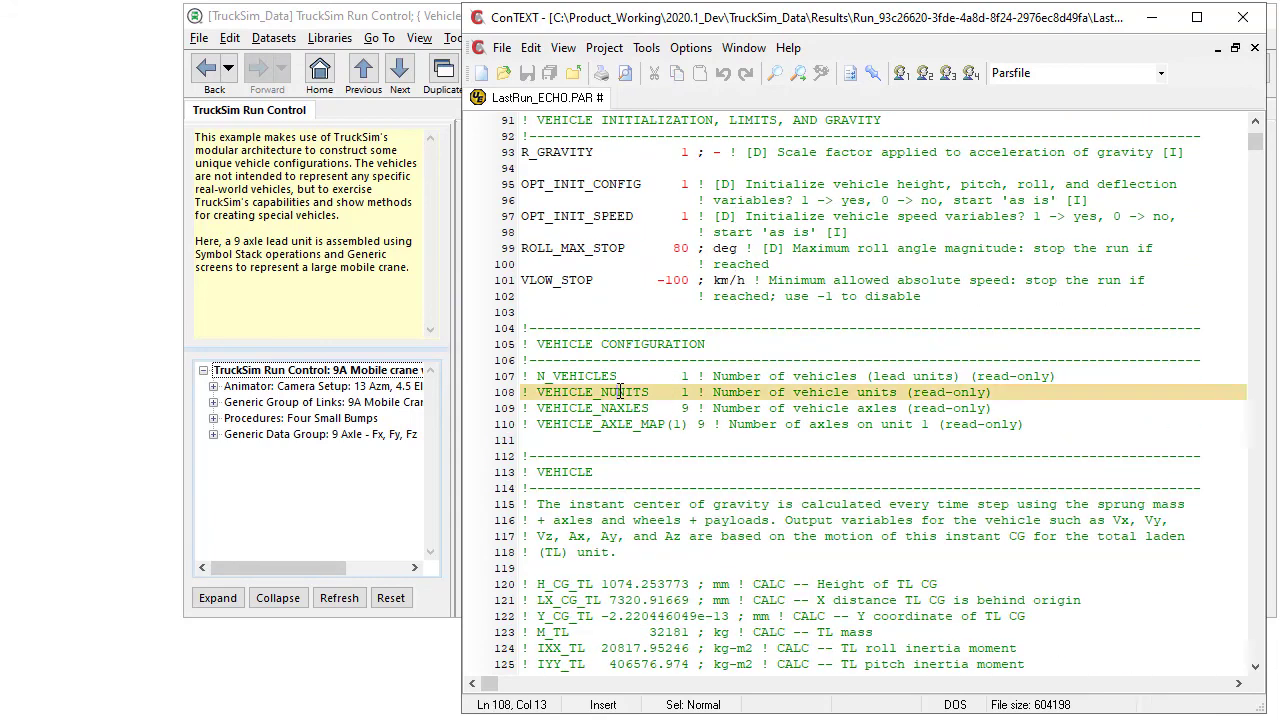
double_click(620, 408)
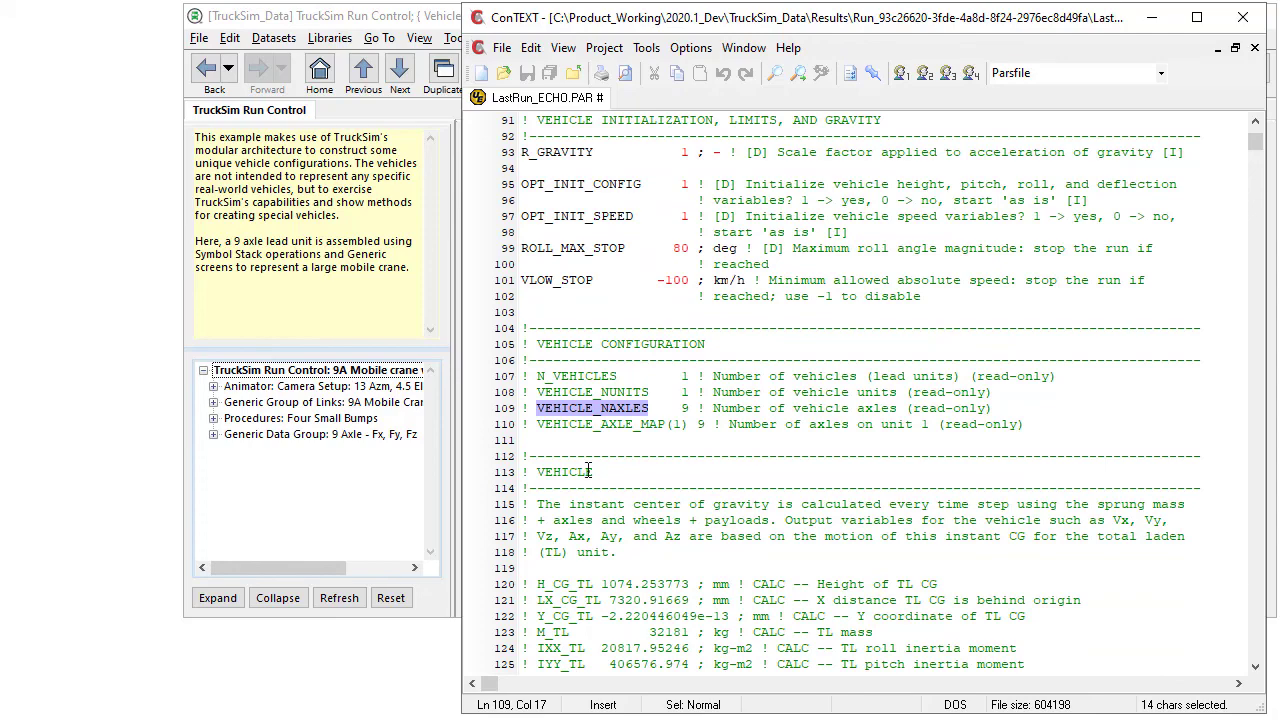
scroll(842, 474, "down", 1)
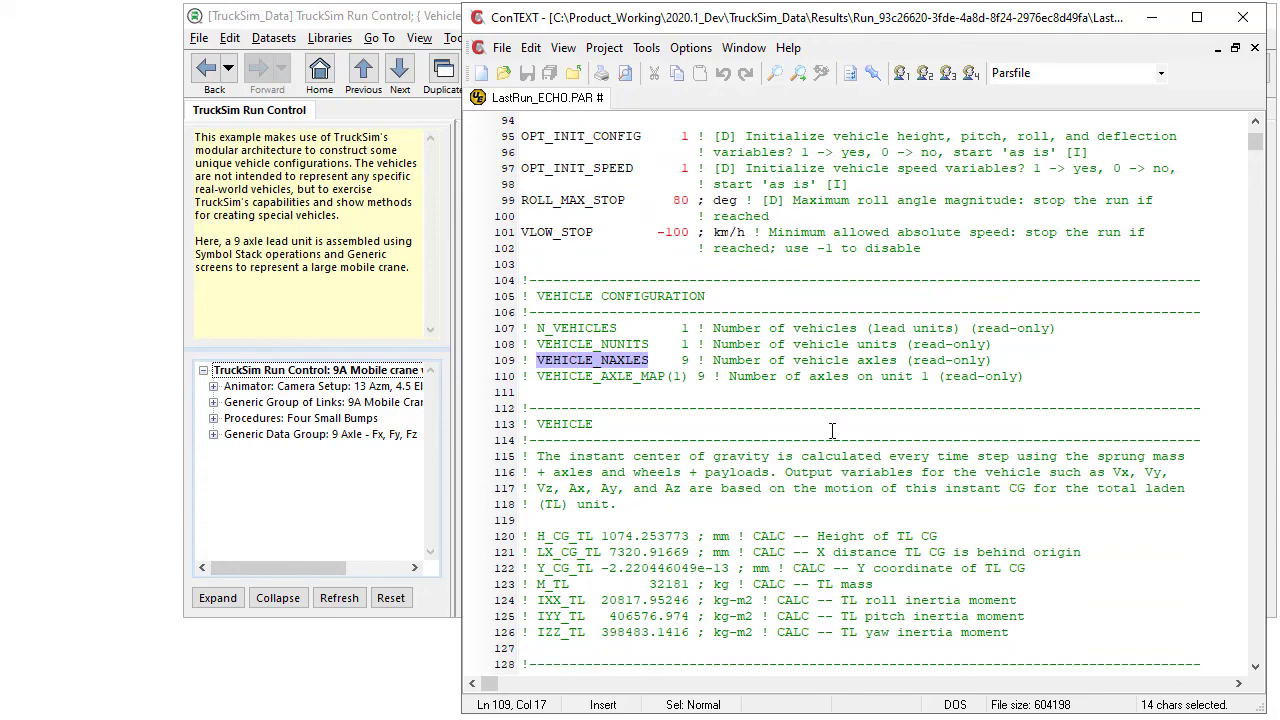
Follow the 9A Mobile Crane, Mobile Crane, 9-axle tires and single-tire datasets, then return Home.
left_click(437, 66)
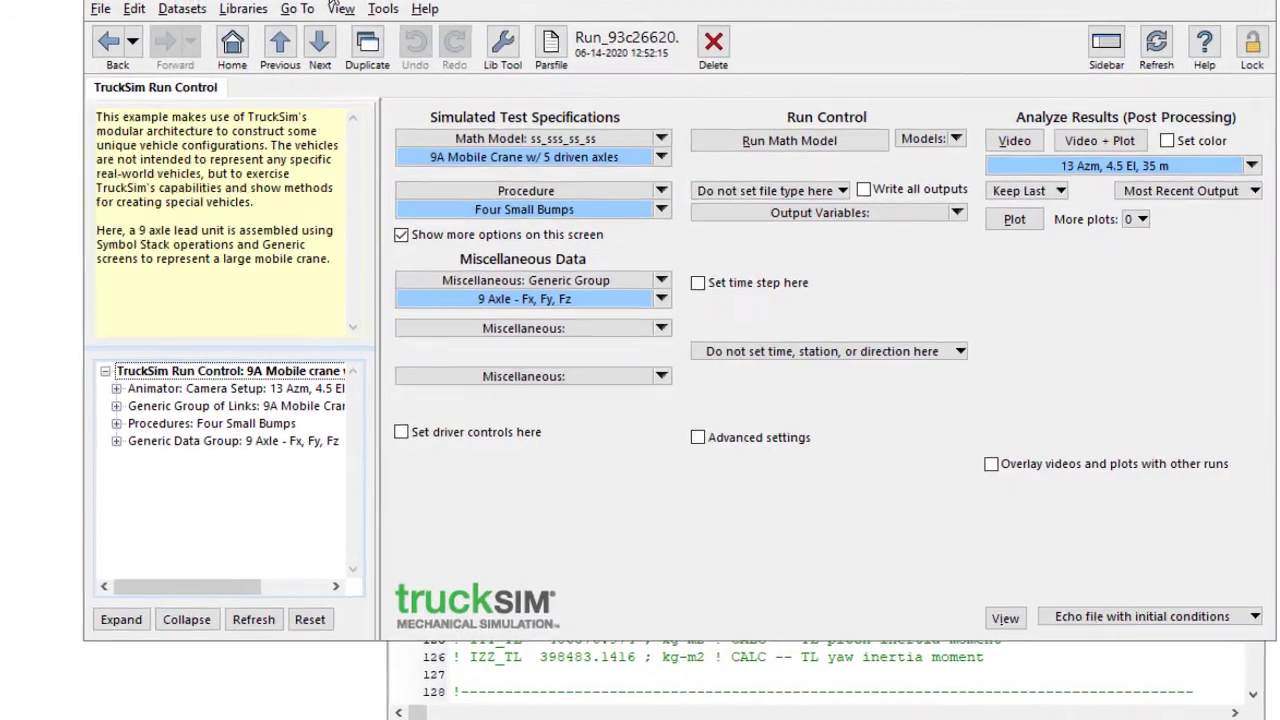
left_click(495, 155)
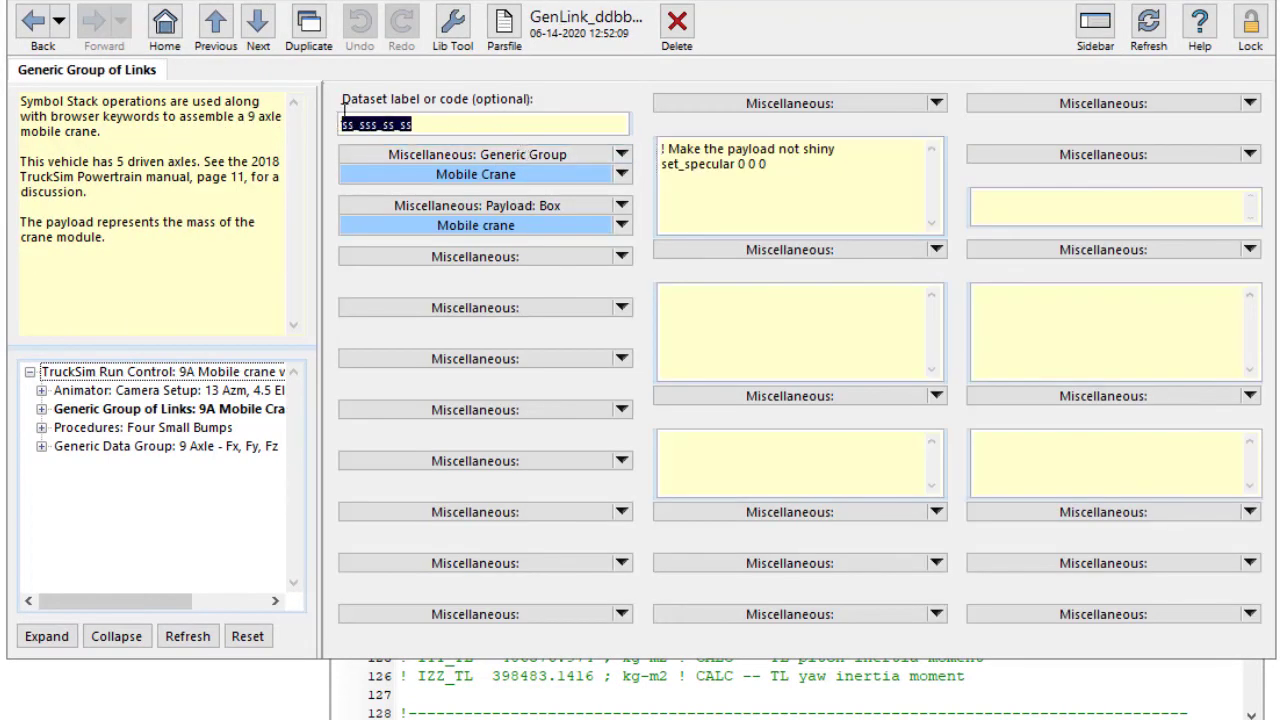
left_click(496, 180)
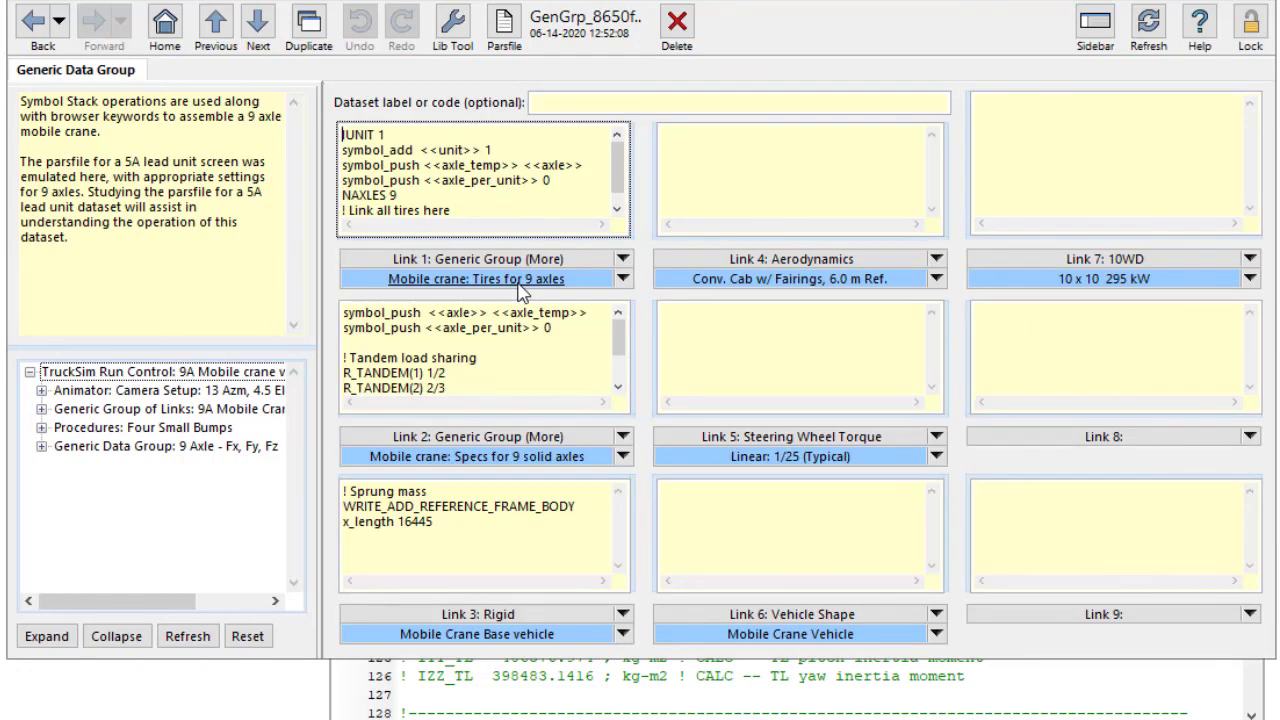
left_click(519, 281)
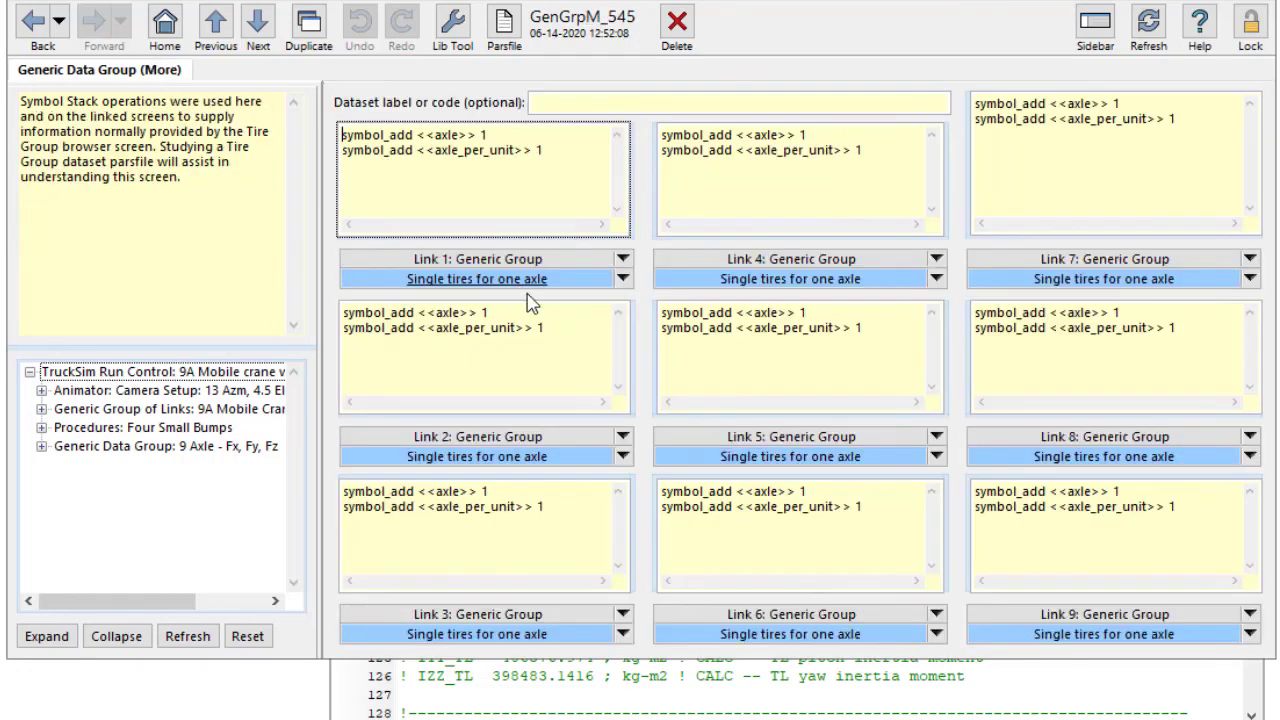
left_click(744, 458)
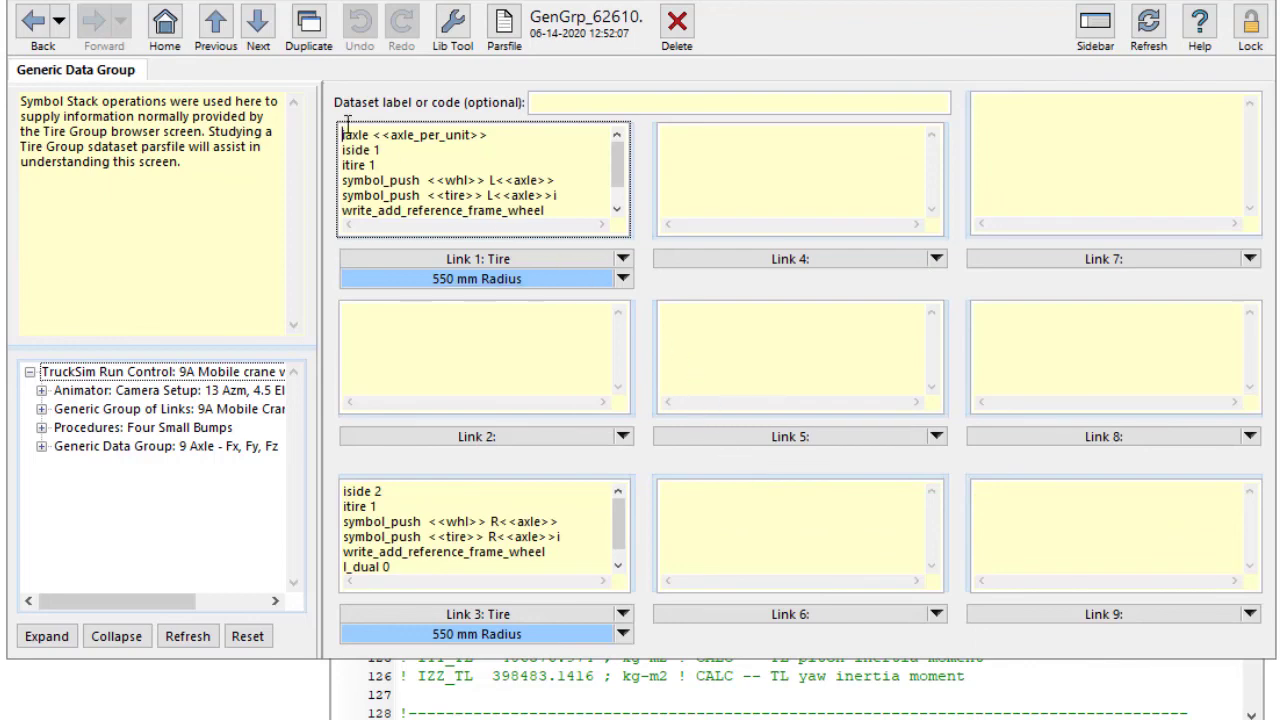
left_click(33, 22)
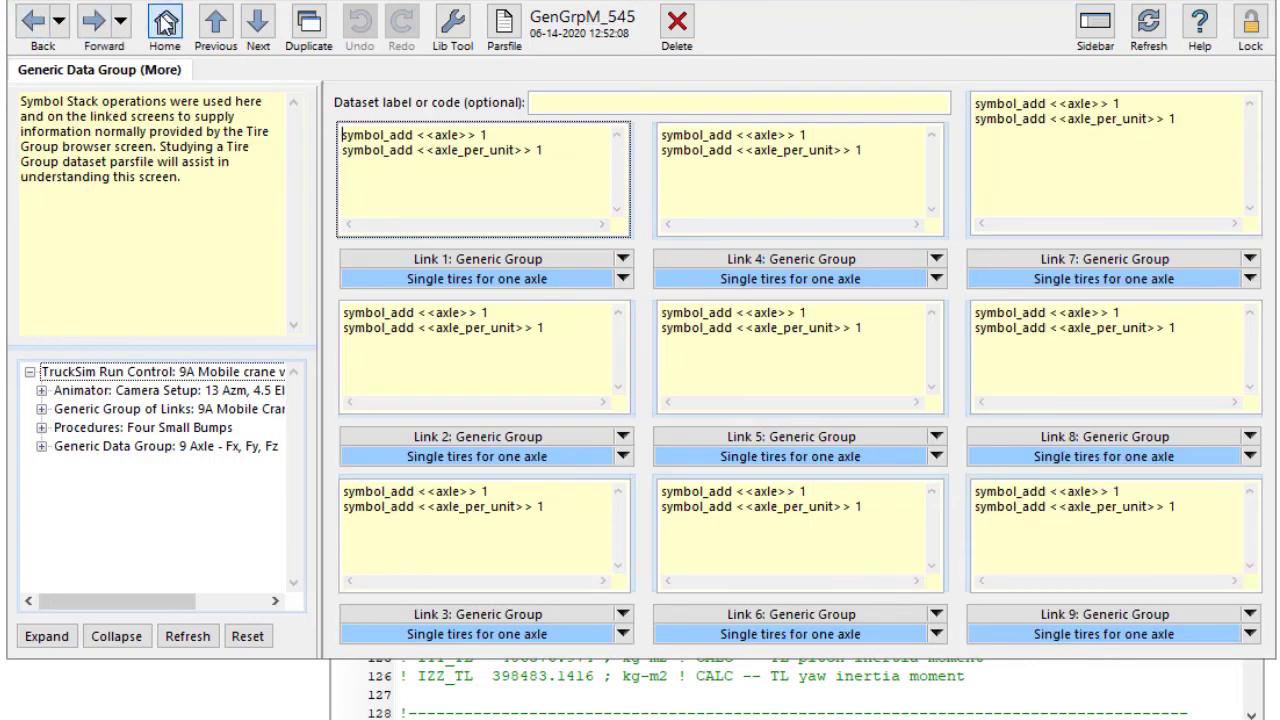
left_click(165, 24)
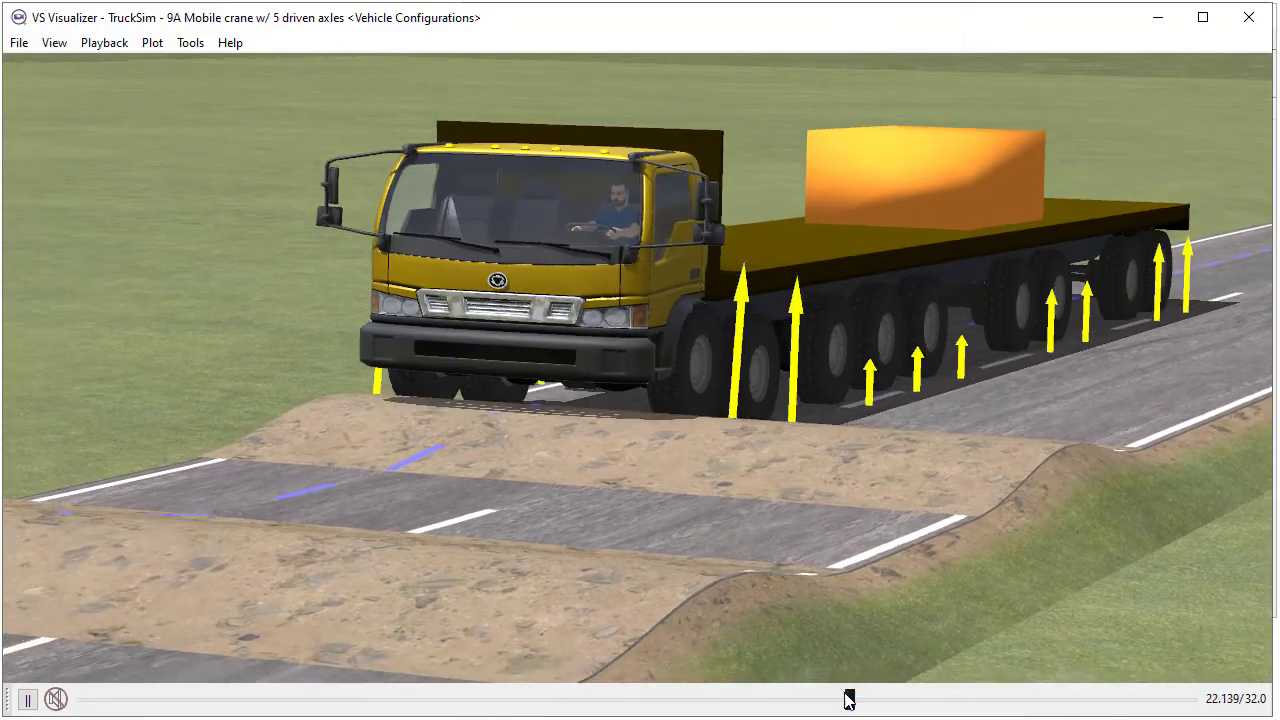
Rewind the crane bump animation to about 2 s and orbit from front-right to head-on.
key("space")
left_click_drag(873, 703, 152, 710)
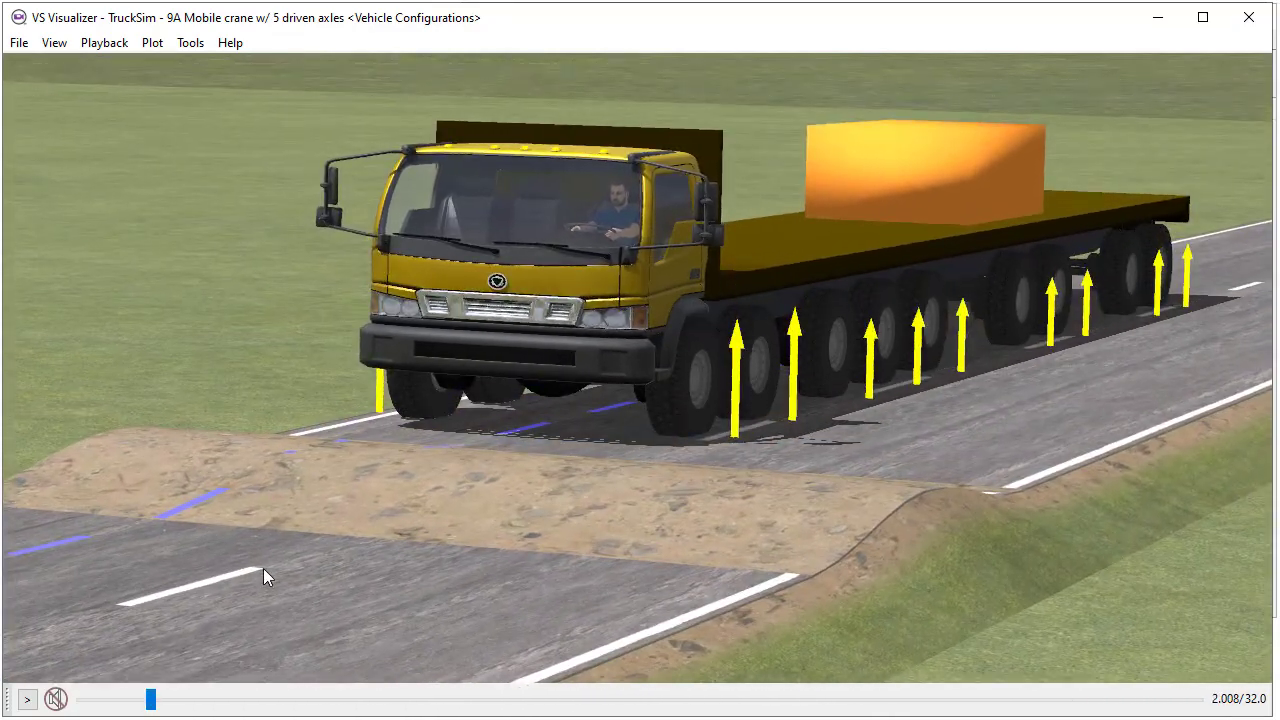
key("space")
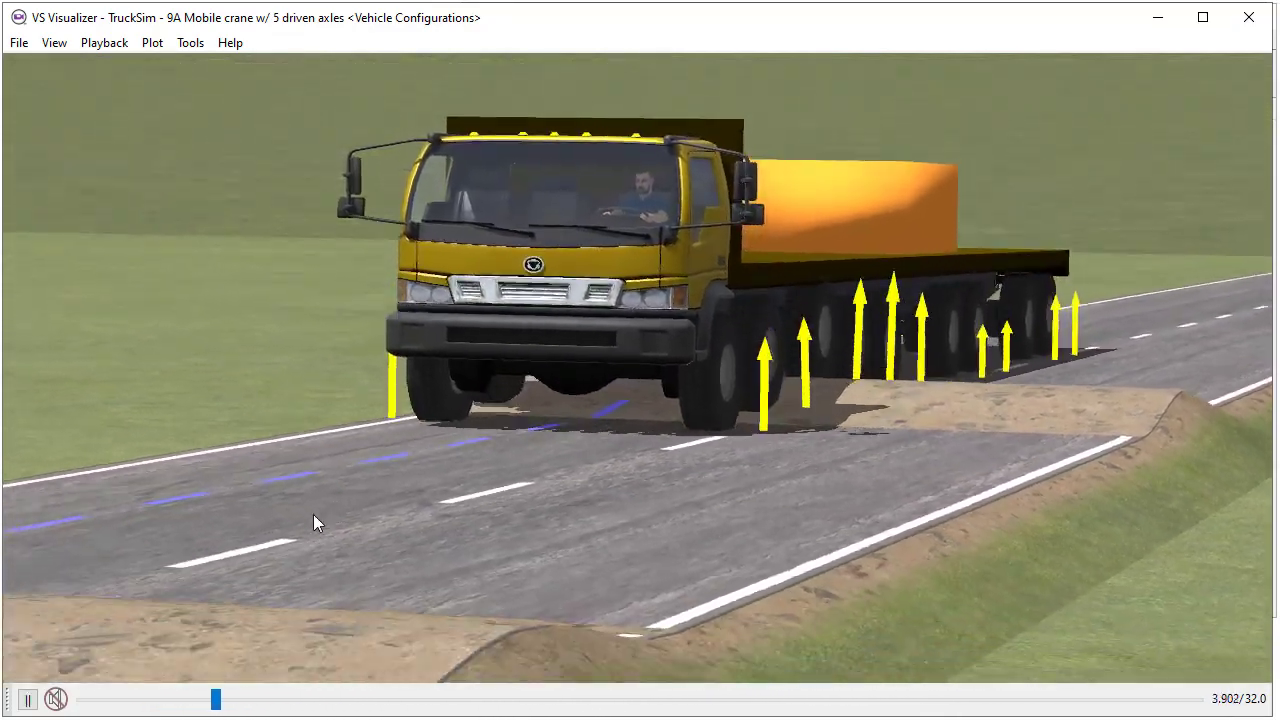
left_click_drag(314, 520, 560, 544)
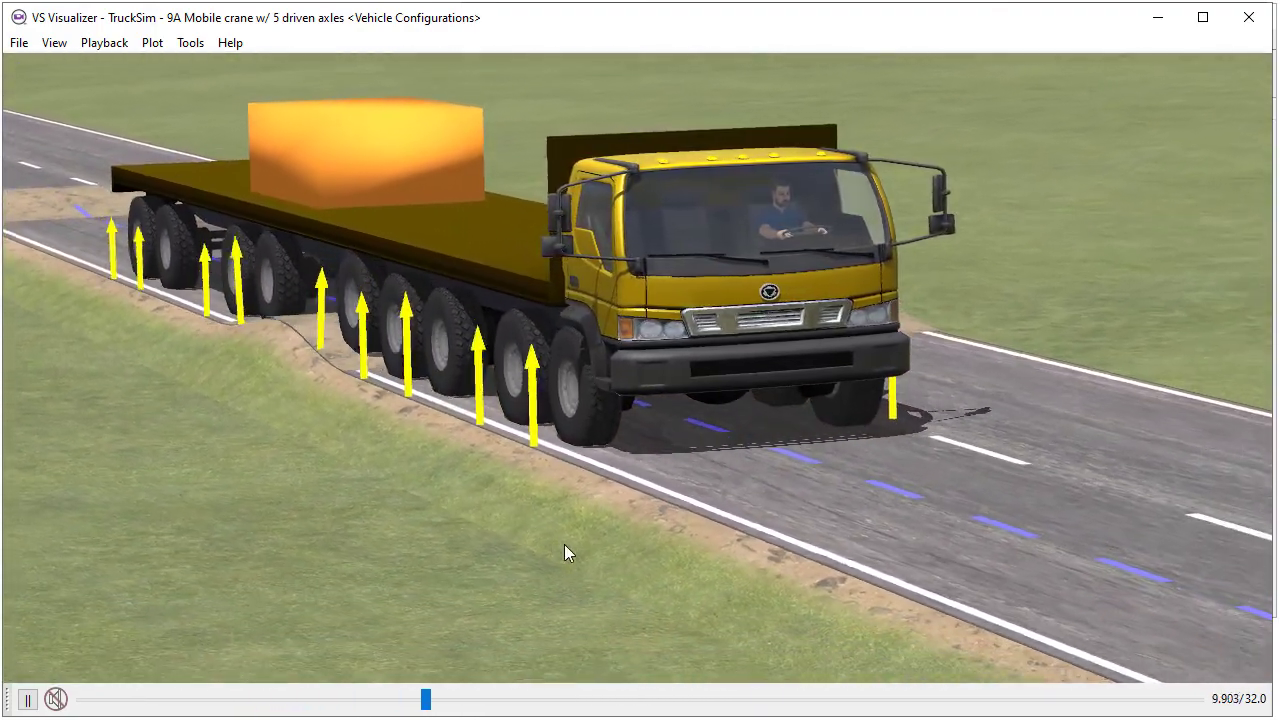
left_click_drag(564, 544, 292, 515)
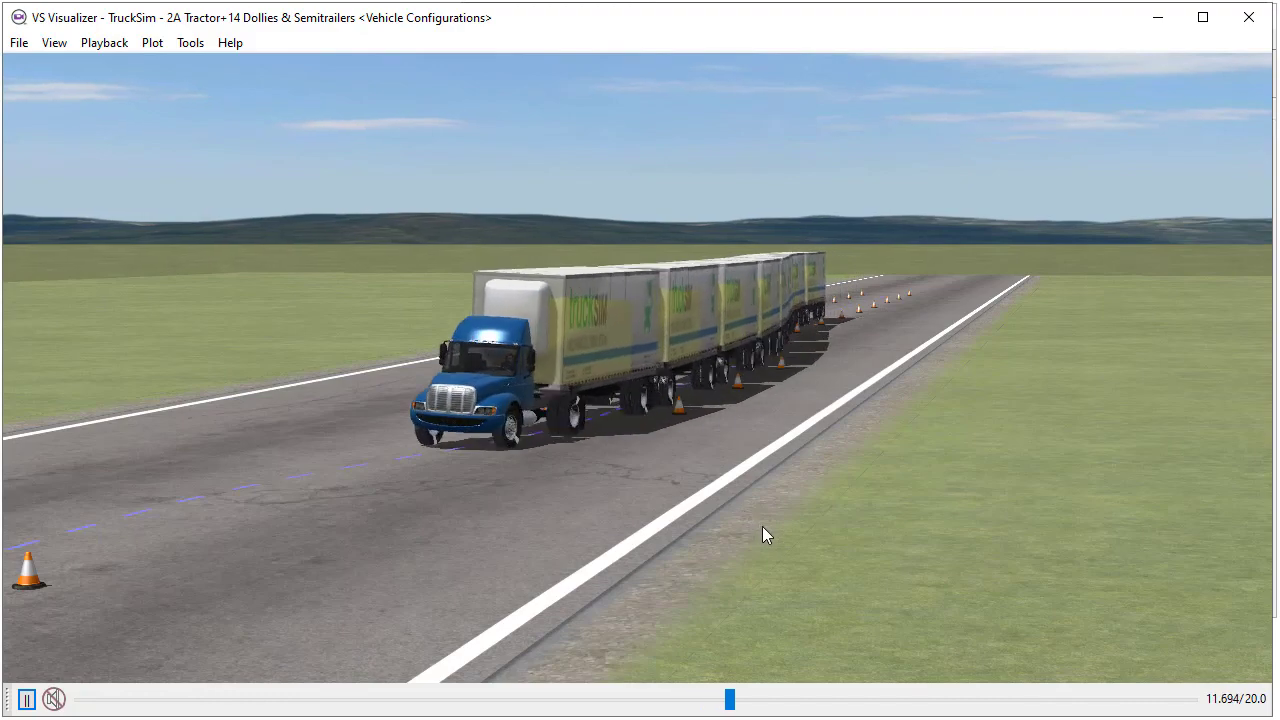
Pause the 14-dolly road train, orbit to a side view of its trailers, and resume.
key("space")
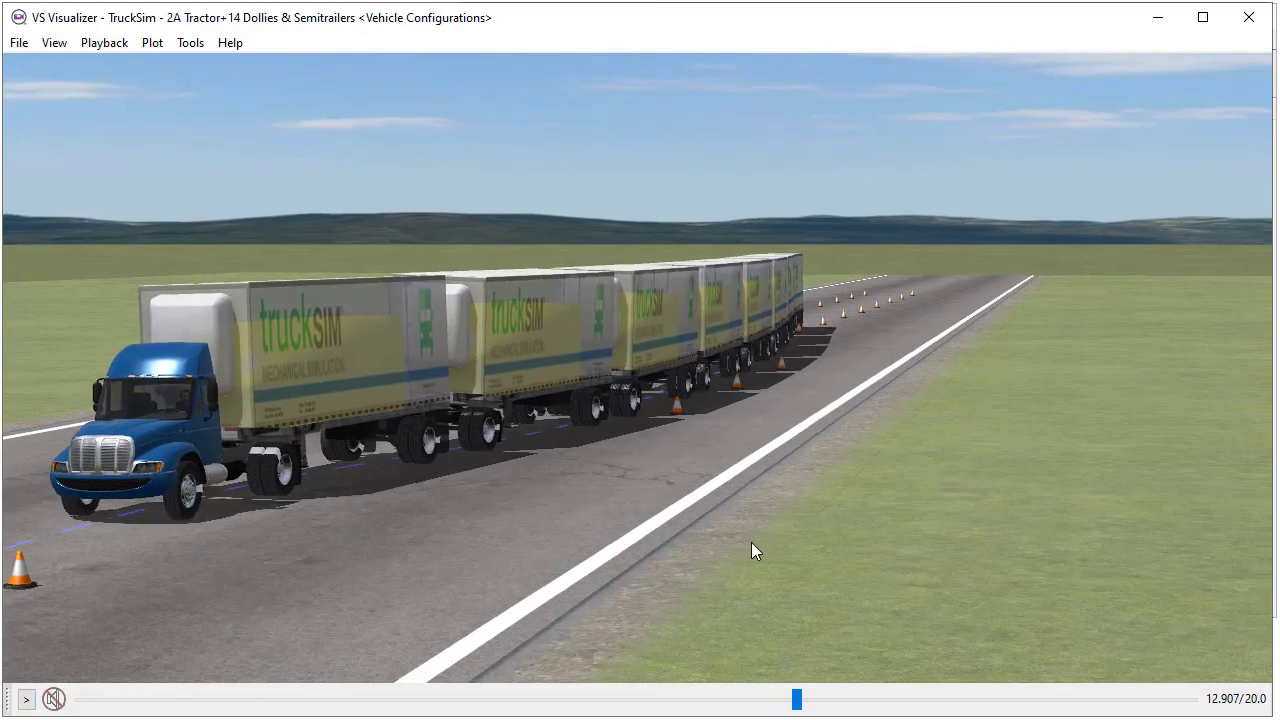
mouse_move(751, 542)
left_mouse_down()
mouse_move(665, 547)
mouse_move(775, 536)
left_mouse_up()
key("space")
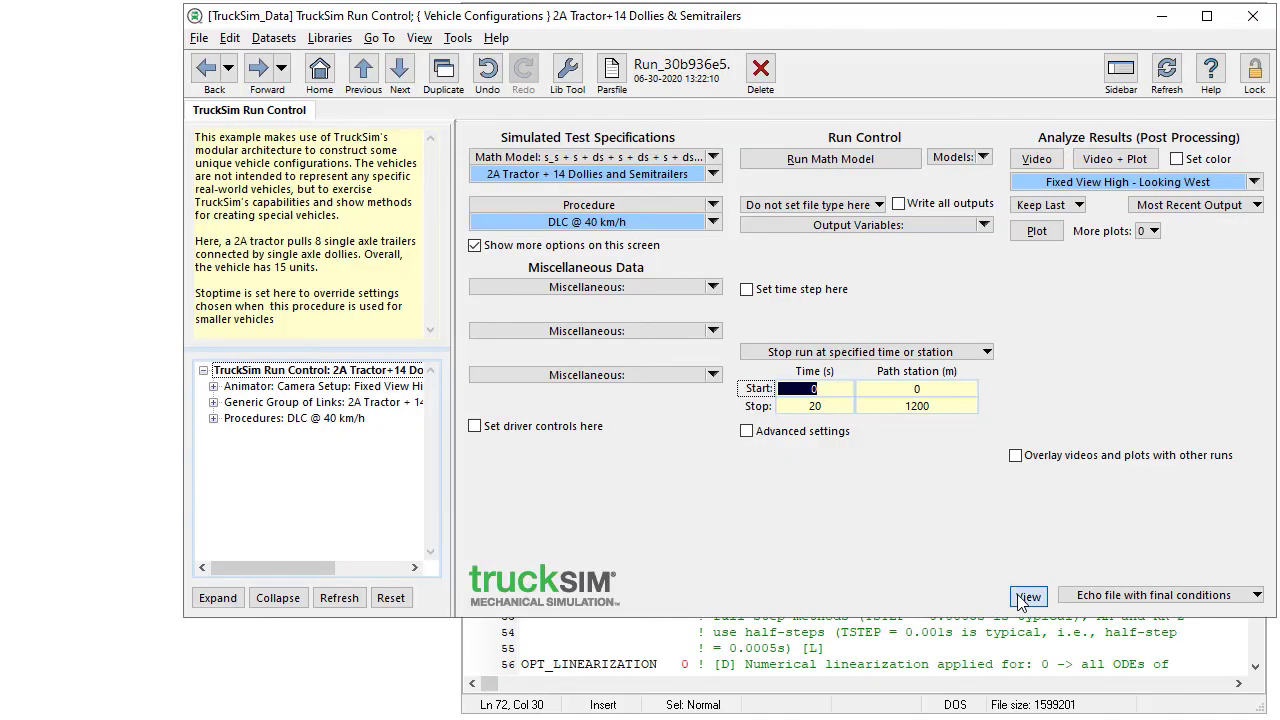
Open the road train's LastRun_END.PAR, marking VEHICLE_NUNITS 16 and the RTIME efficiency line.
left_click(1028, 597)
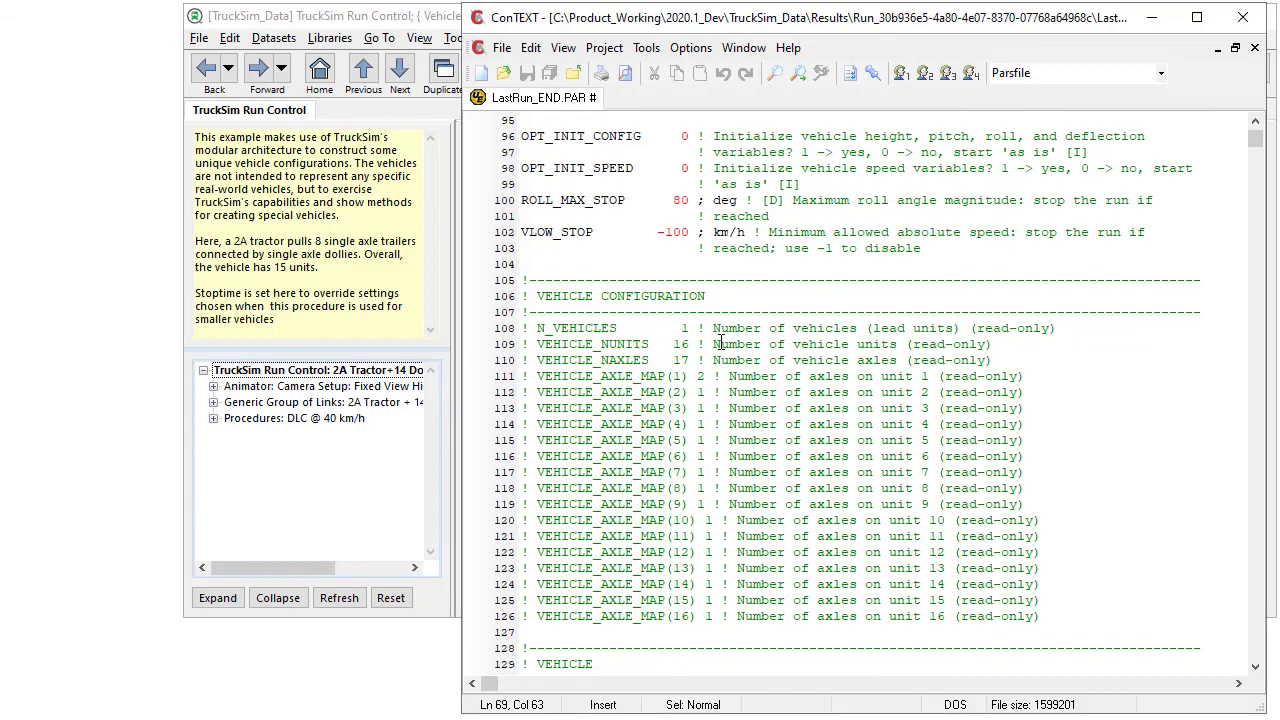
left_click_drag(716, 344, 517, 345)
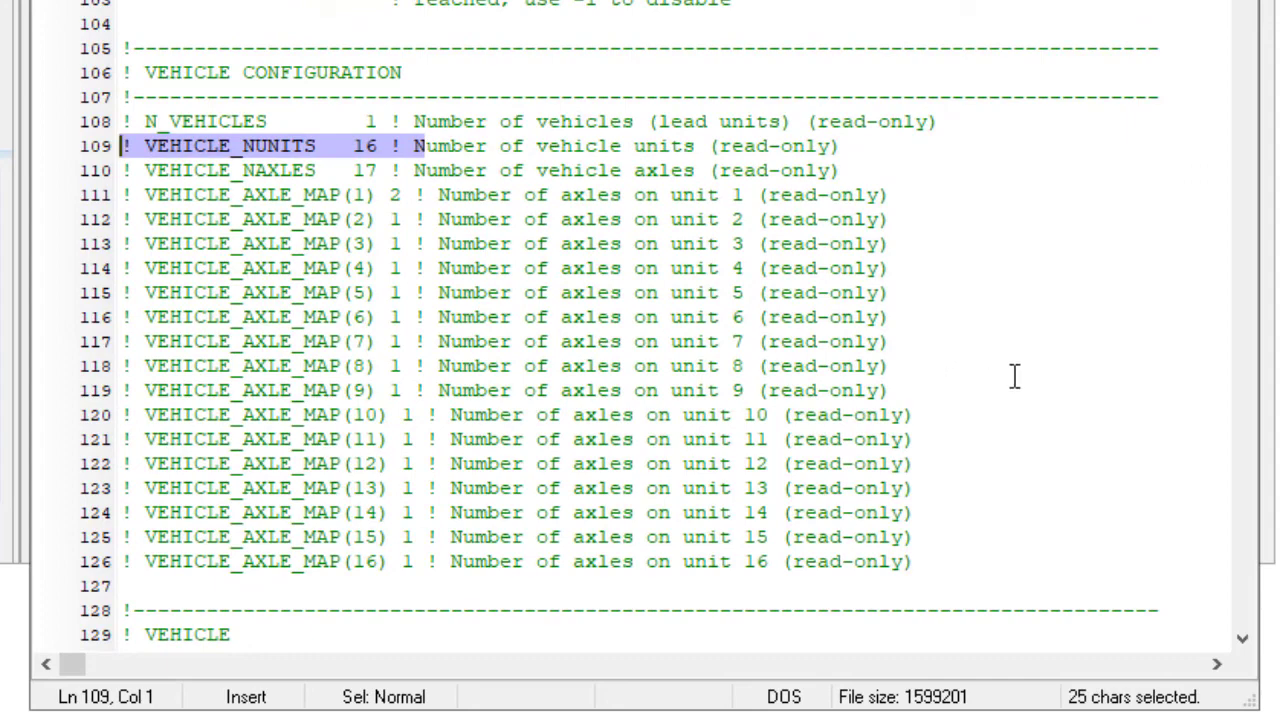
scroll(1040, 382, "up", 5)
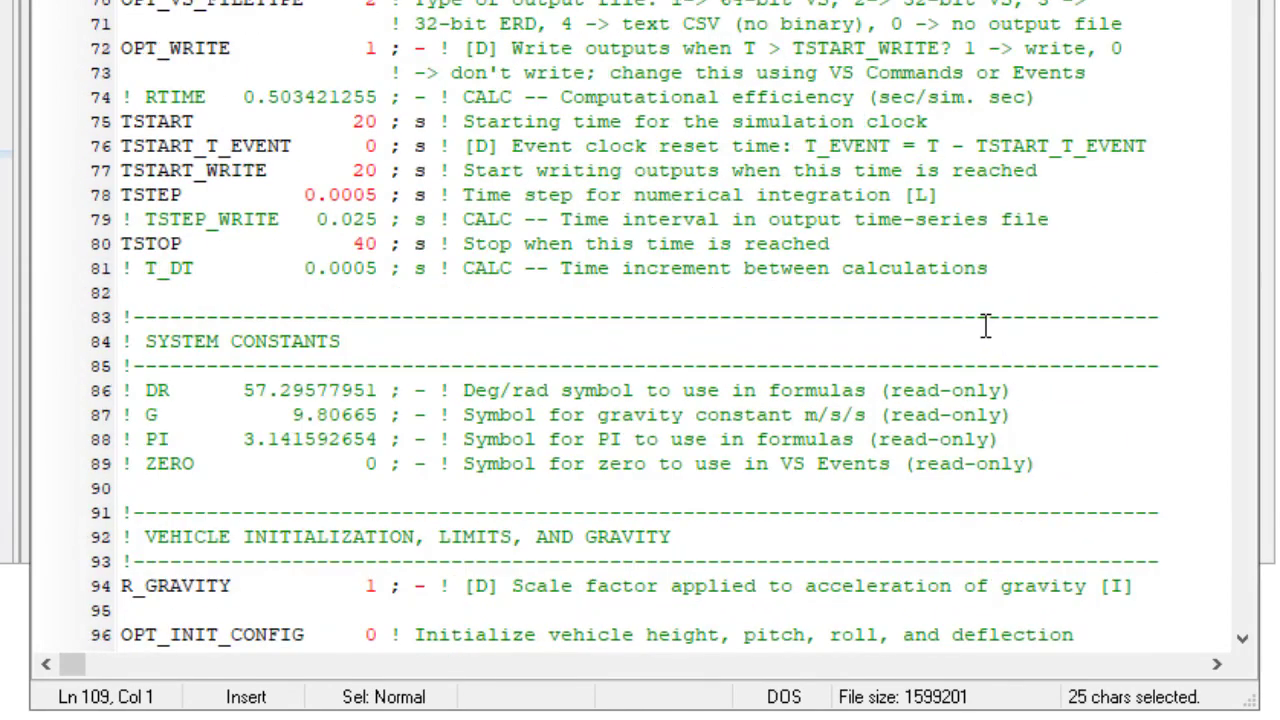
left_click(374, 97)
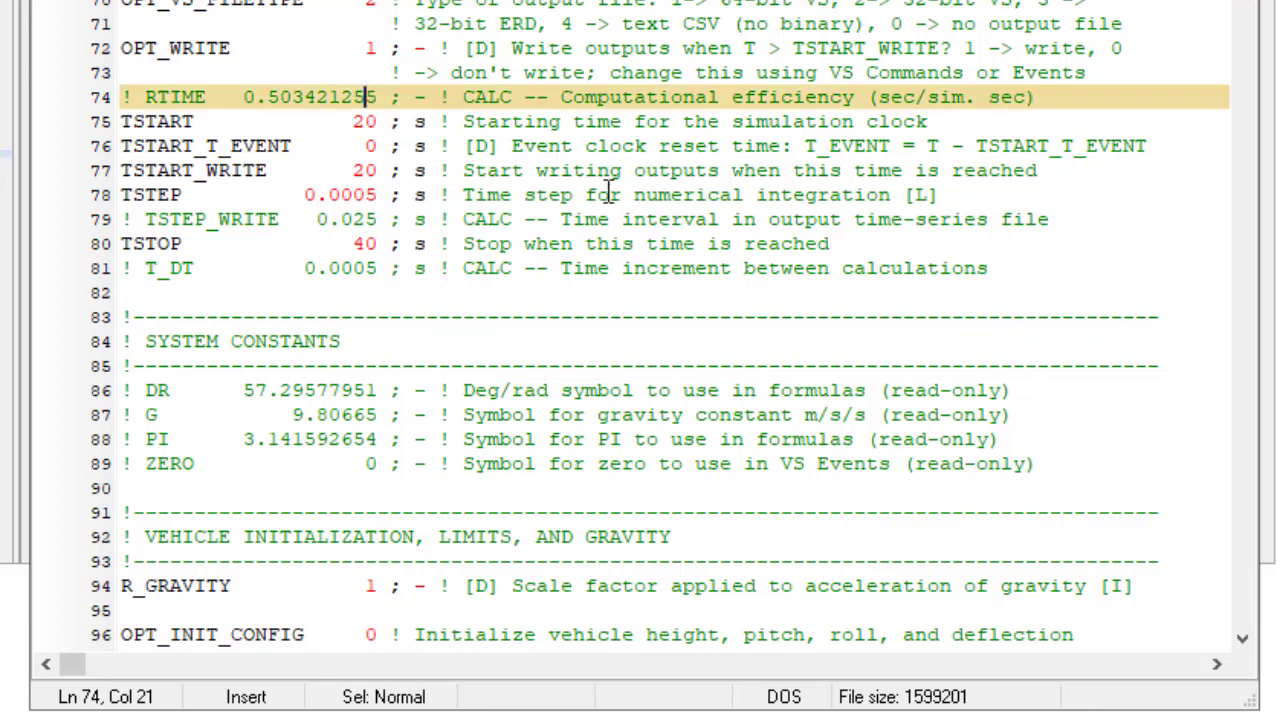